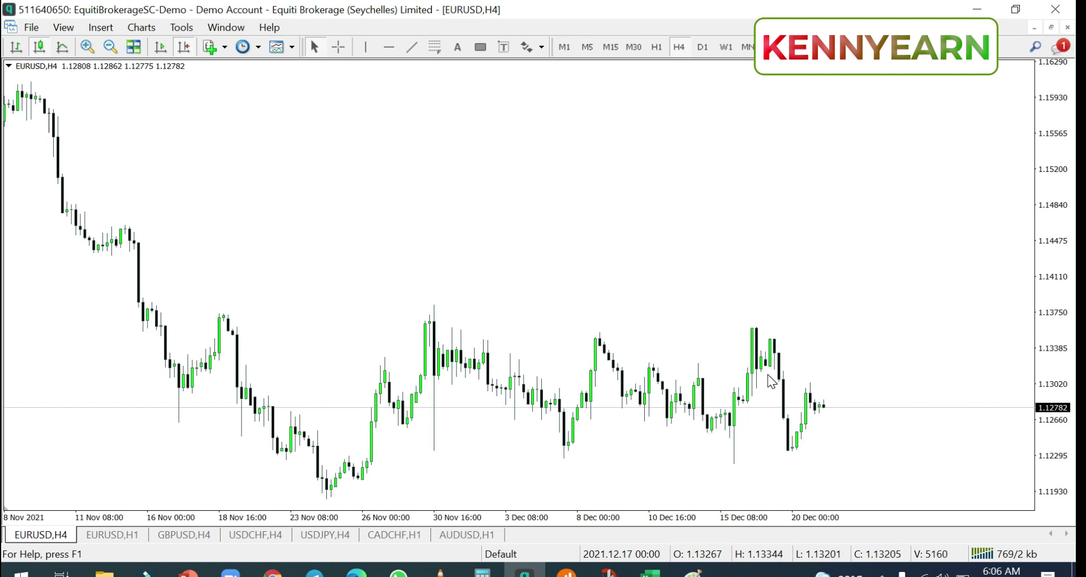
Drag the EURUSD H4 chart right twice to show bars from 4 Nov onward
mouse_move(589, 266)
left_mouse_down()
mouse_move(609, 274)
mouse_move(602, 262)
left_mouse_up()
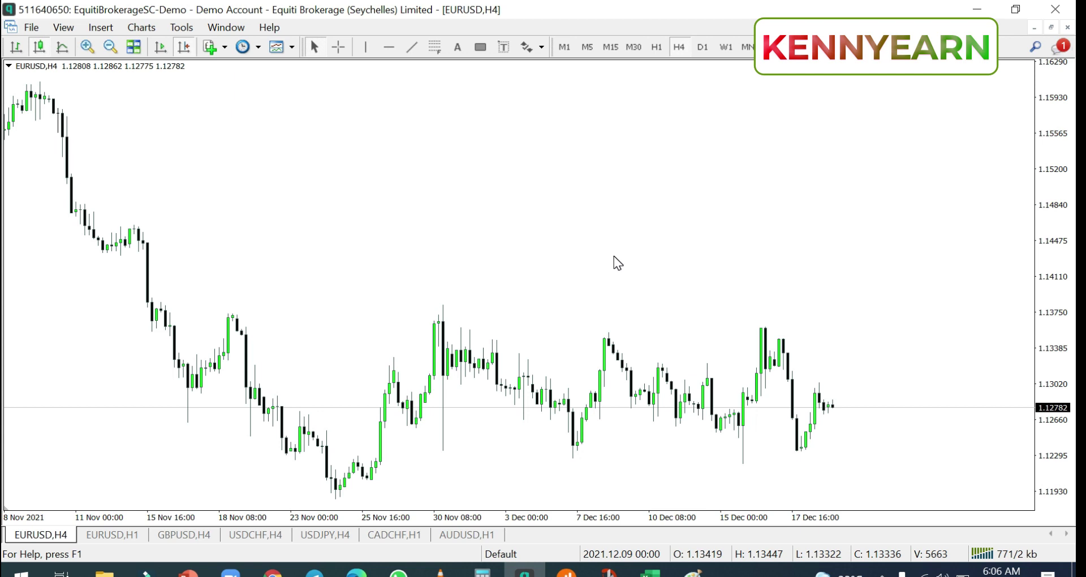
left_click_drag(386, 255, 442, 251)
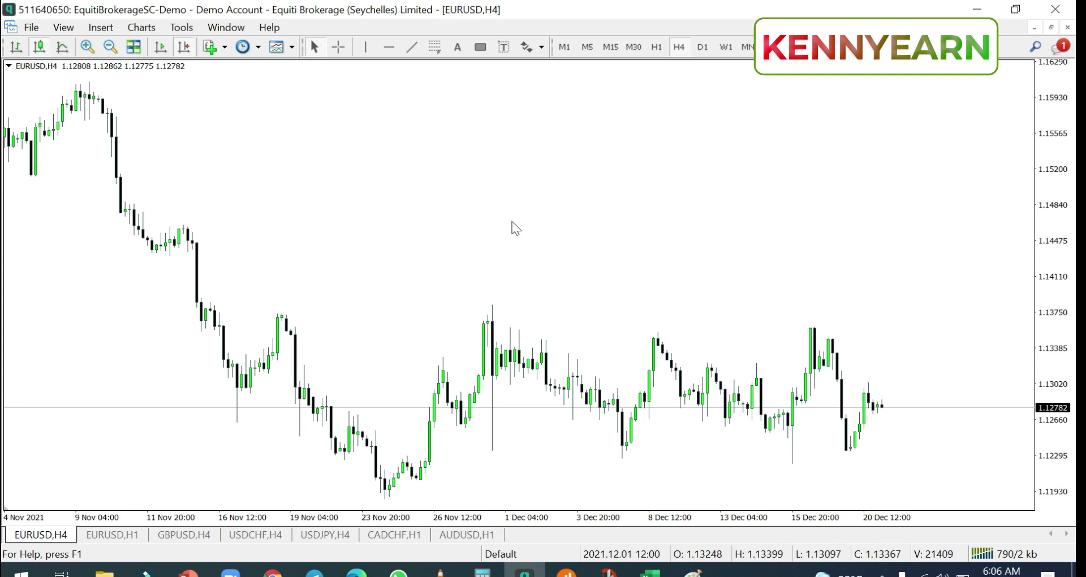
Browse the chart templates list and the Custom indicators list, closing both without adding anything
left_click(278, 47)
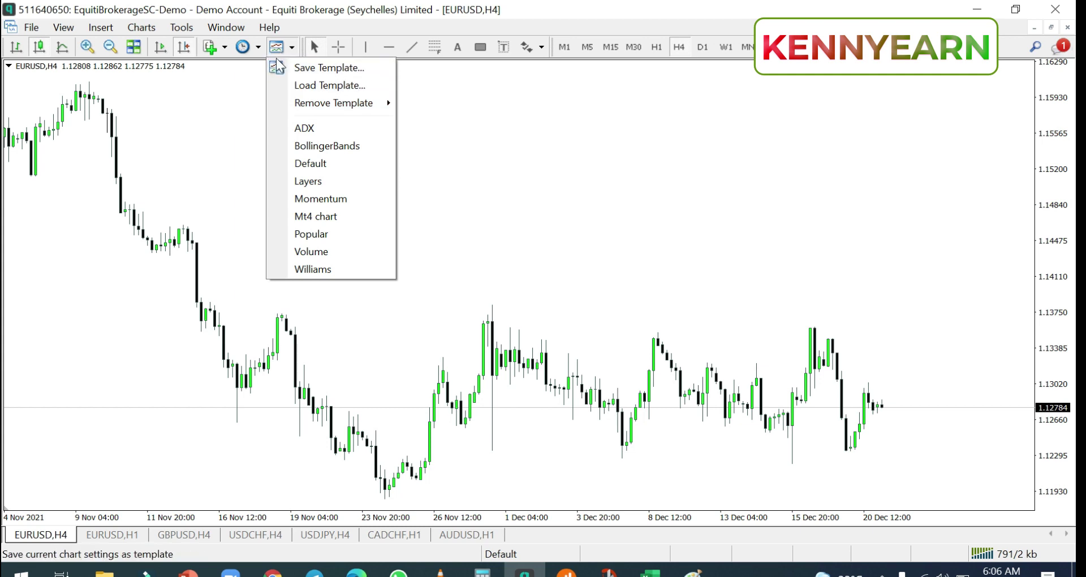
left_click(215, 48)
left_click(216, 49)
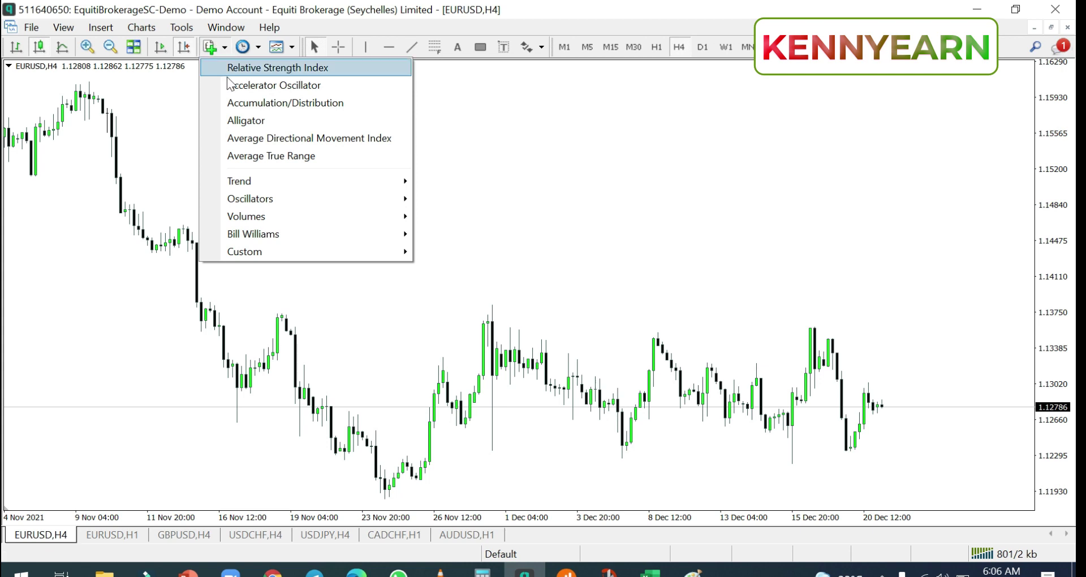
mouse_move(359, 250)
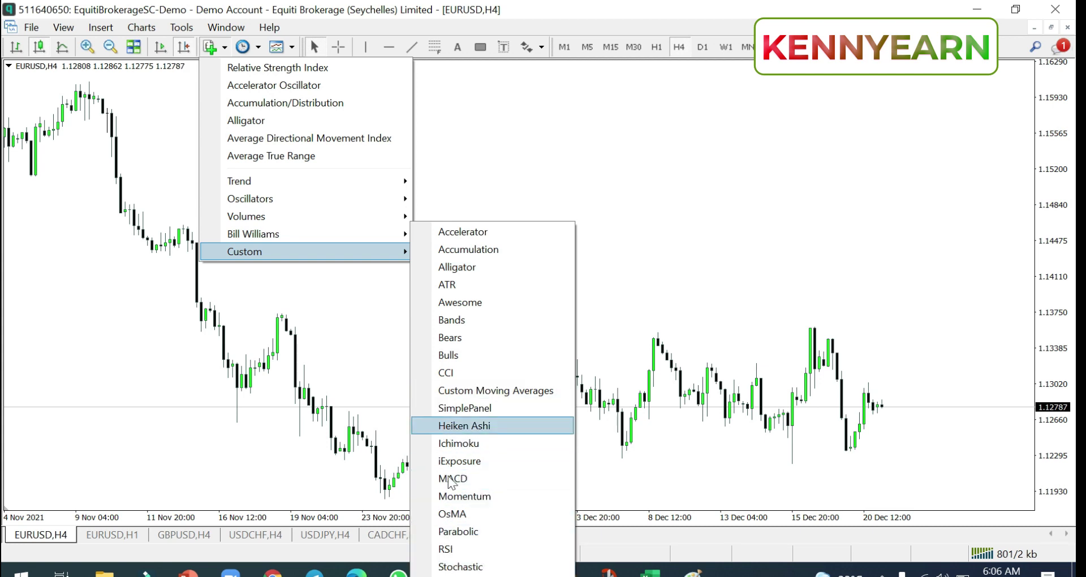
left_click(533, 172)
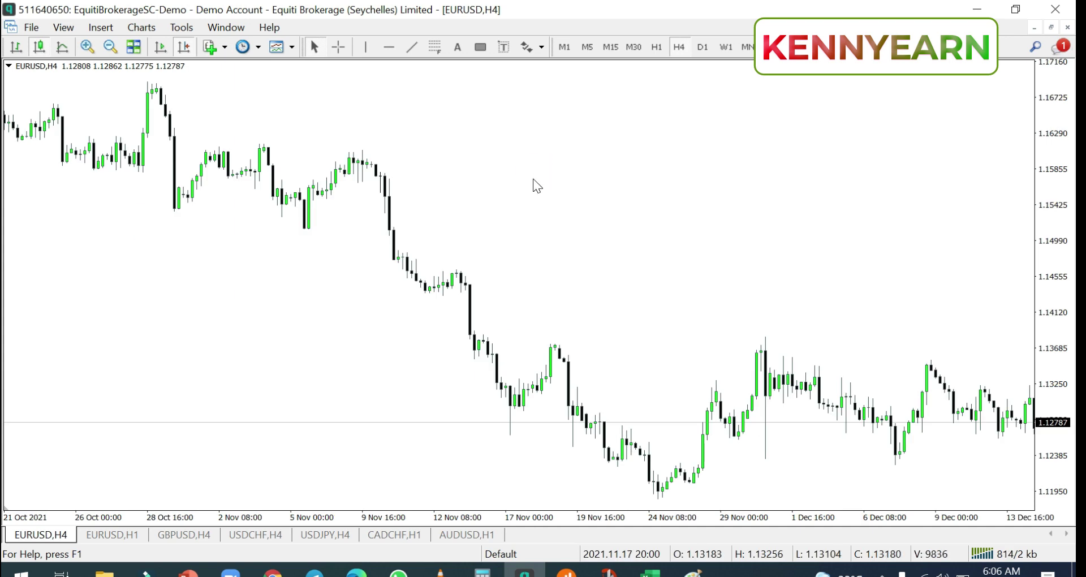
Open the terminal's data folder from the File menu and go into MQL4, then Indicators
left_click(31, 27)
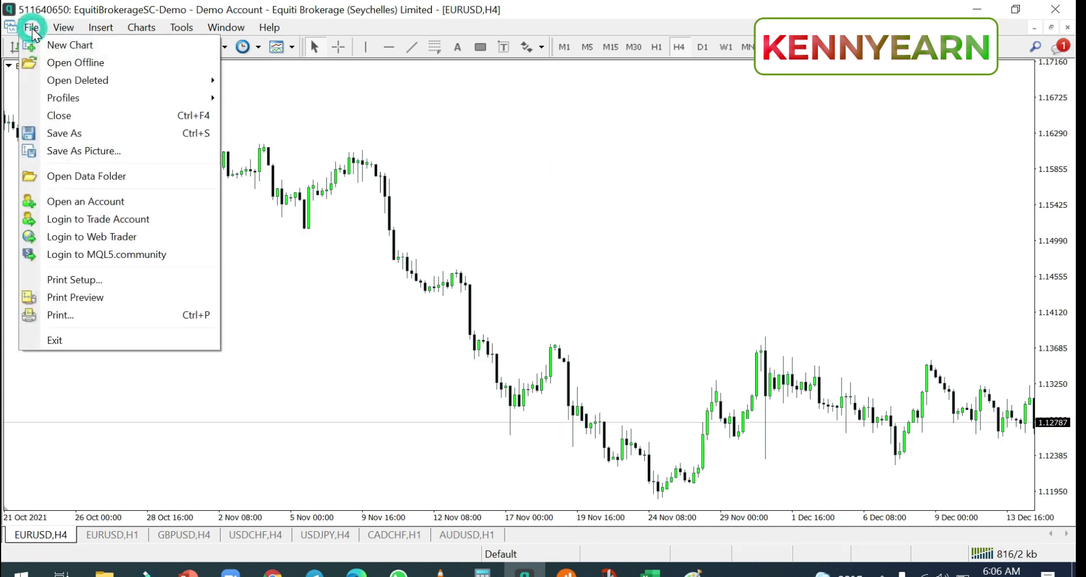
left_click(89, 176)
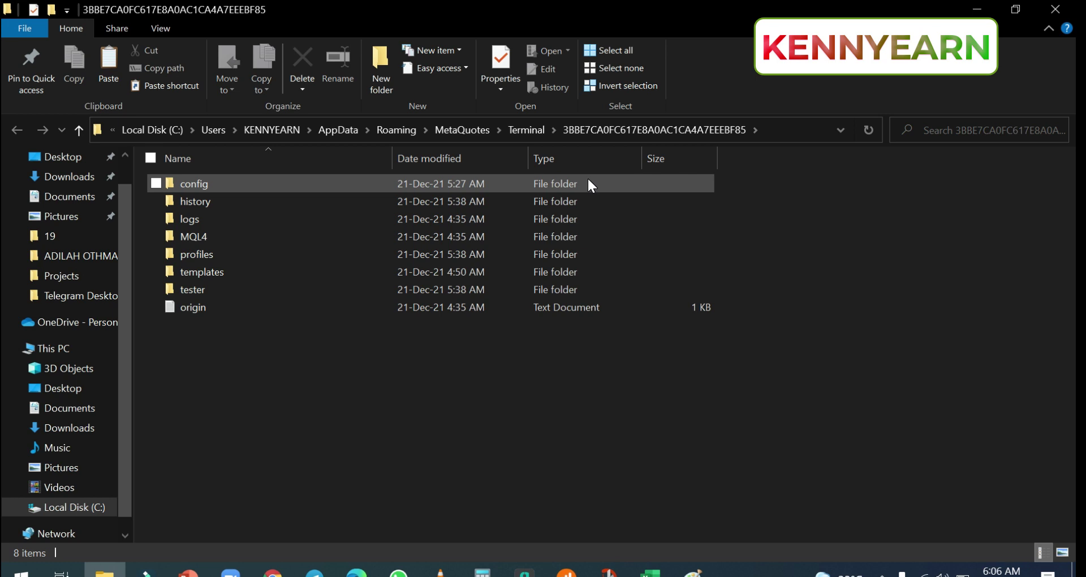
double_click(201, 236)
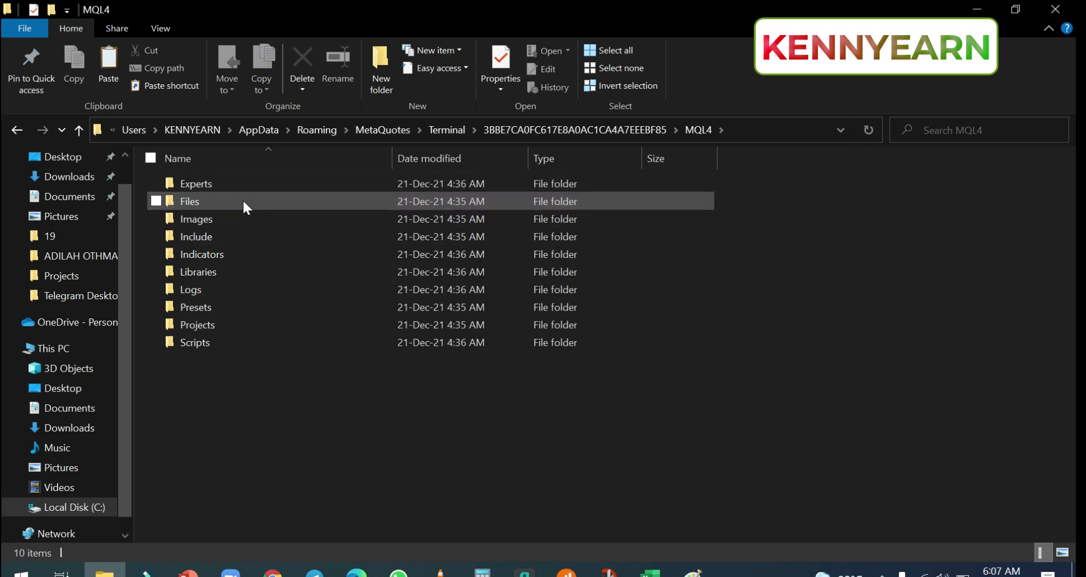
double_click(216, 256)
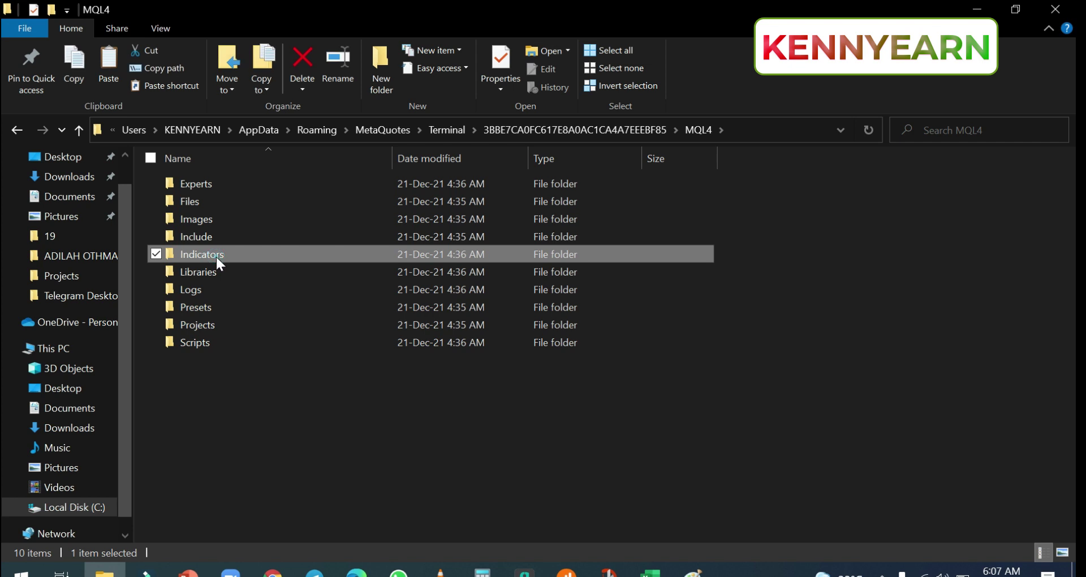
Scroll the 42-item Indicators folder, then restore the Explorer window and move it beside the chart
scroll(266, 305, "down", 7)
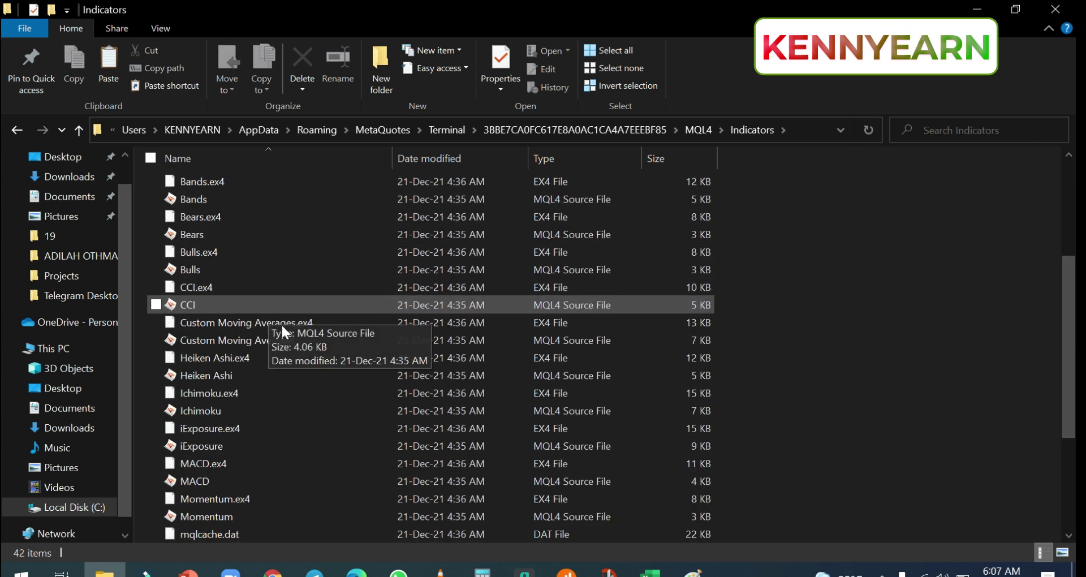
scroll(264, 473, "up", 4)
scroll(260, 426, "up", 2)
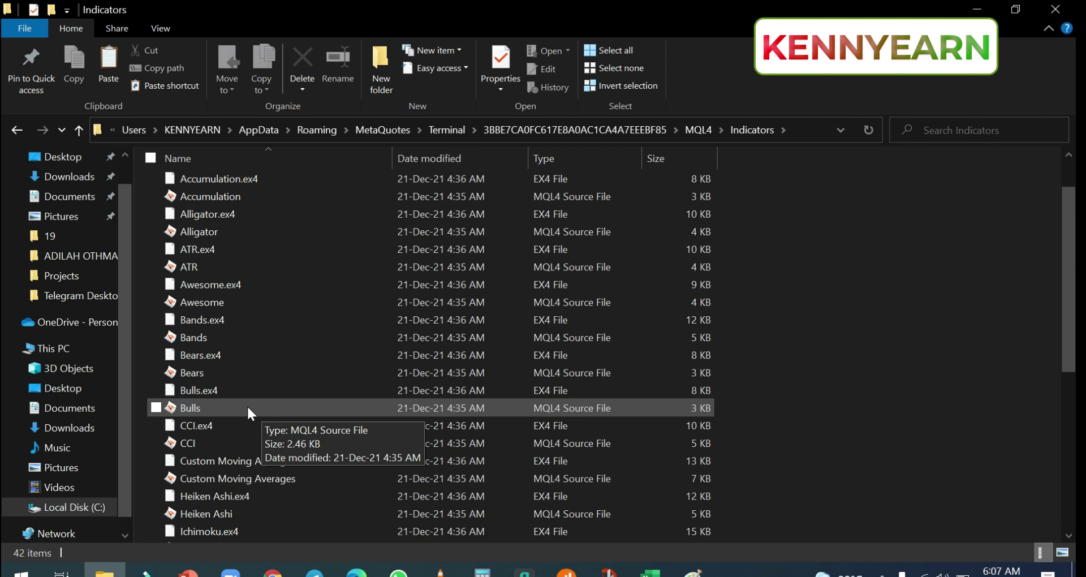
left_click(1017, 10)
left_click_drag(385, 11, 827, 25)
scroll(789, 316, "down", 8)
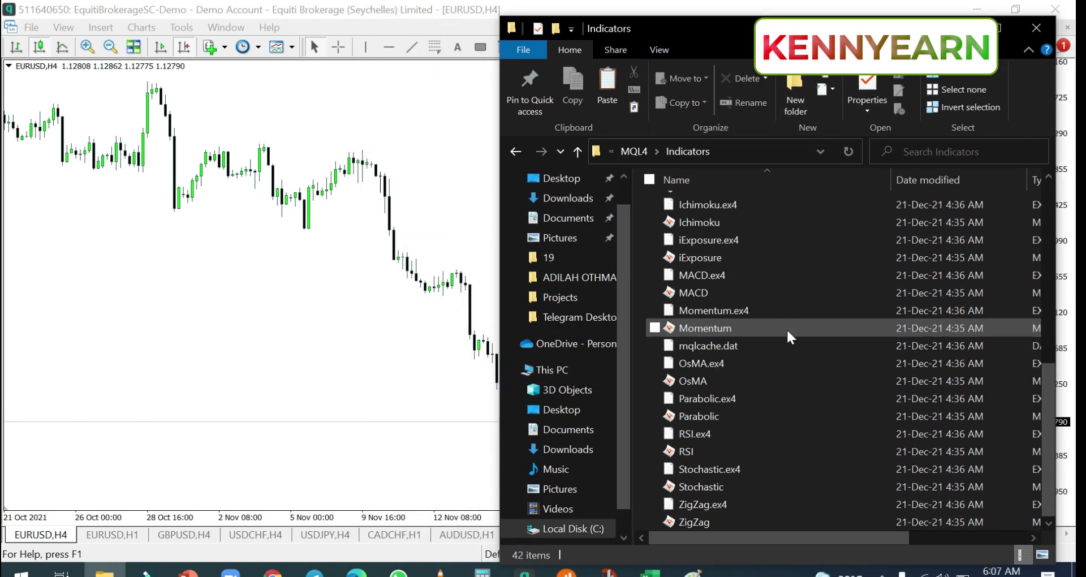
Show and refresh the desktop, then open the INDICATOR folder holding Symbol changer profit display v3.ex4
left_click(1073, 570)
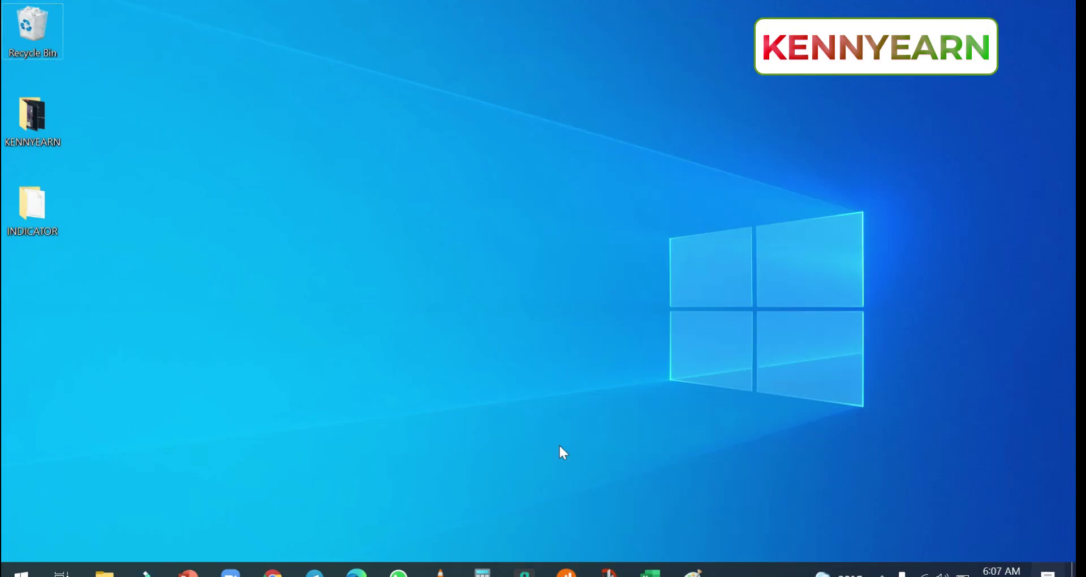
right_click(327, 64)
left_click(373, 115)
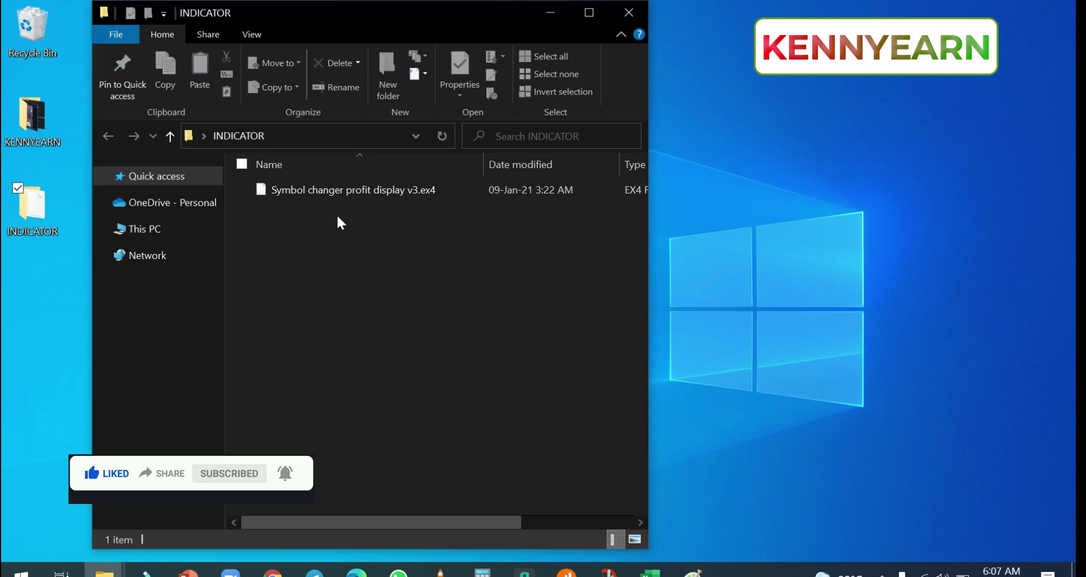
left_click(310, 192)
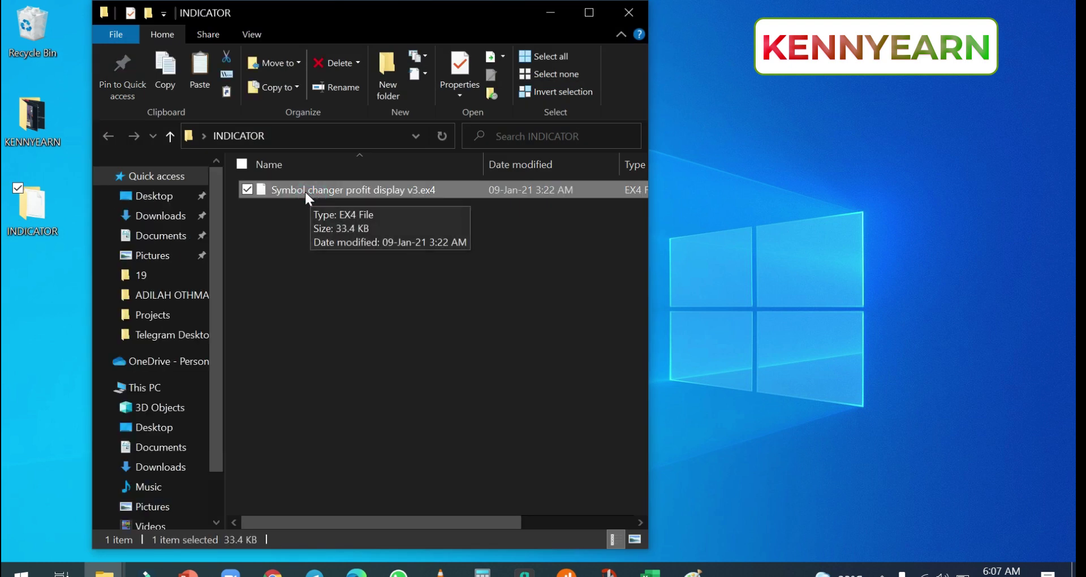
left_click_drag(402, 16, 325, 14)
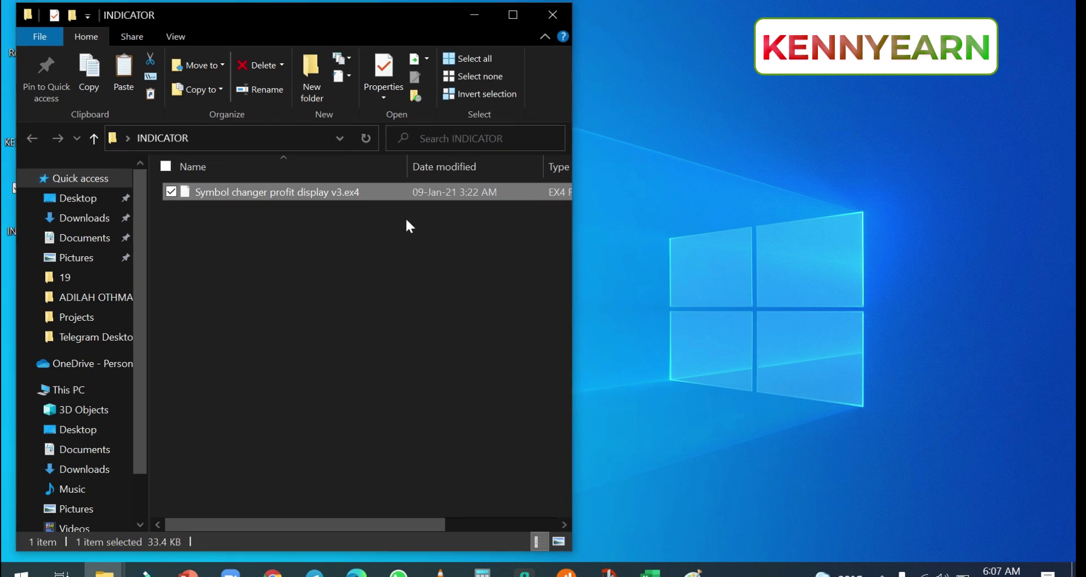
left_click_drag(379, 210, 361, 259)
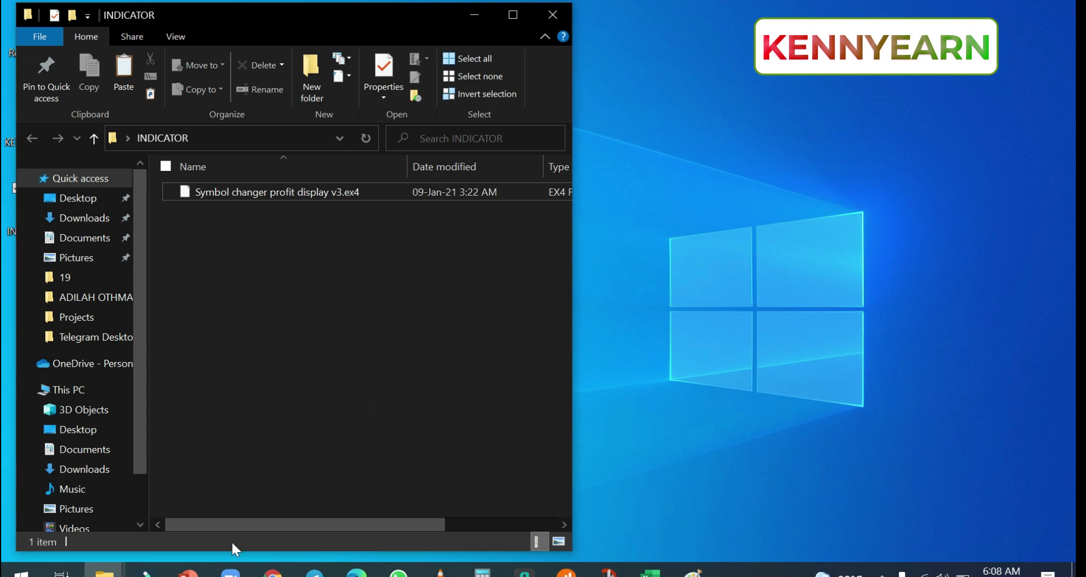
Arrange the Indicators window on the right half and the INDICATOR window on the left
mouse_move(105, 570)
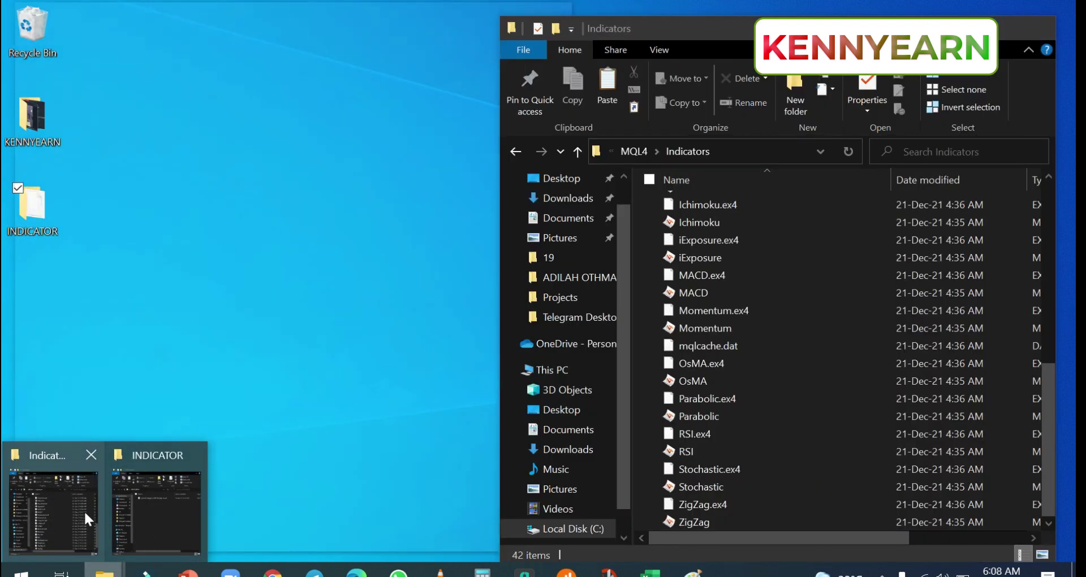
left_click(69, 512)
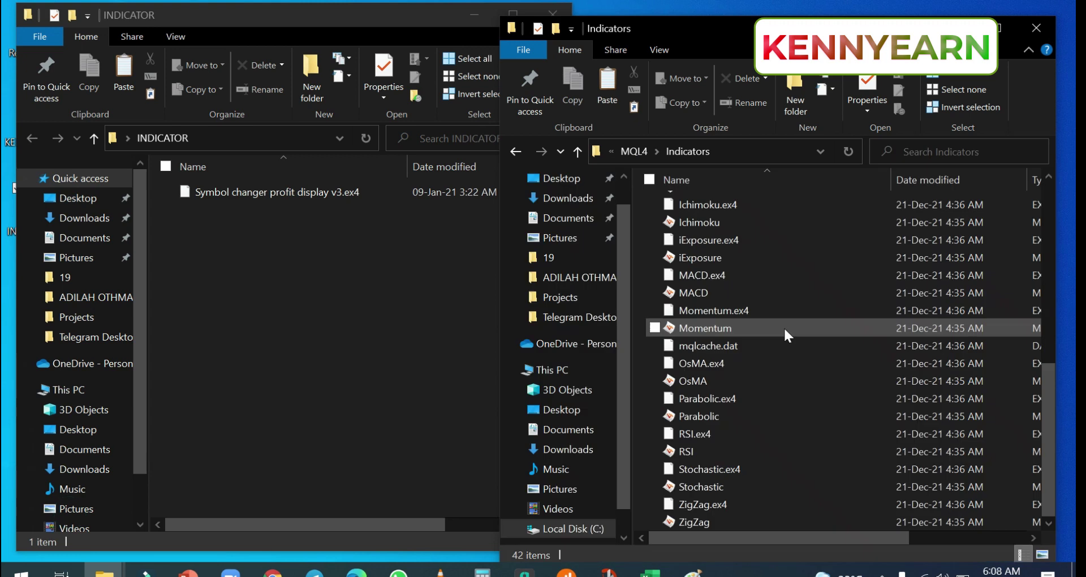
left_click_drag(877, 28, 927, 13)
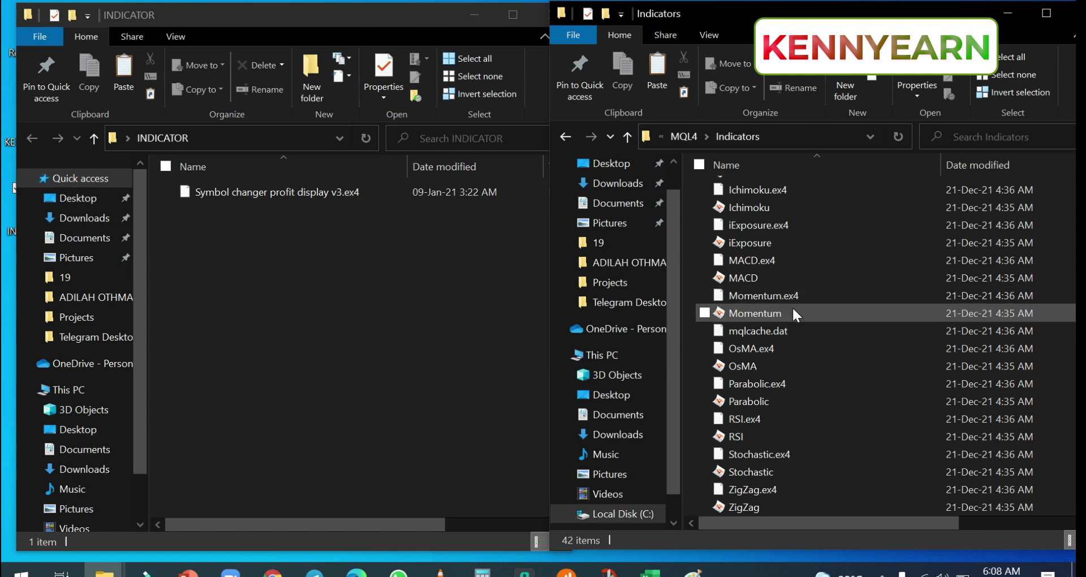
mouse_move(791, 310)
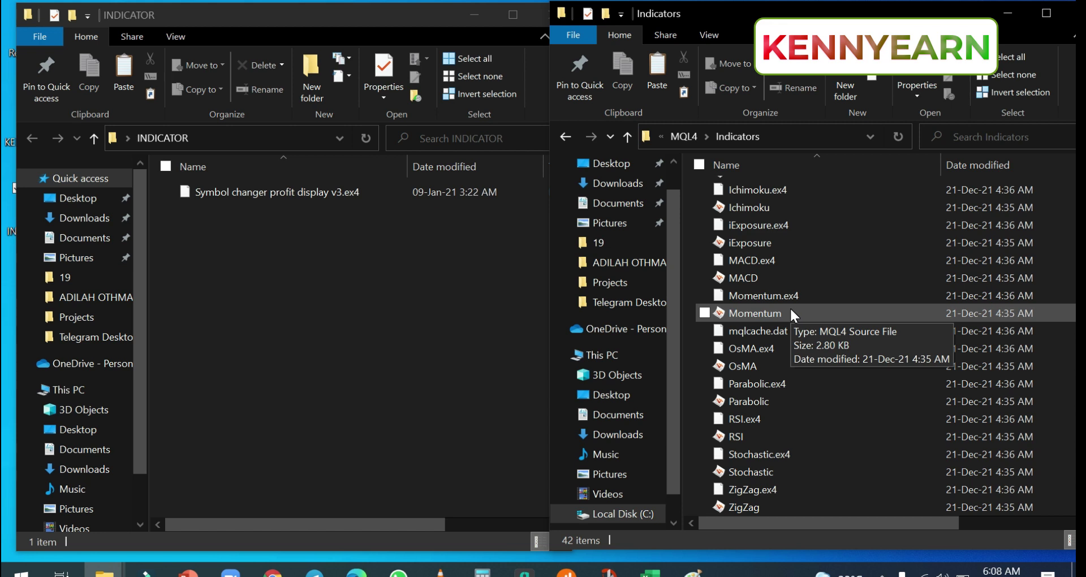
left_click_drag(318, 17, 295, 22)
Copy Symbol changer profit display v3.ex4 and maximize the MQL4 Indicators window
left_click(237, 202)
right_click(238, 202)
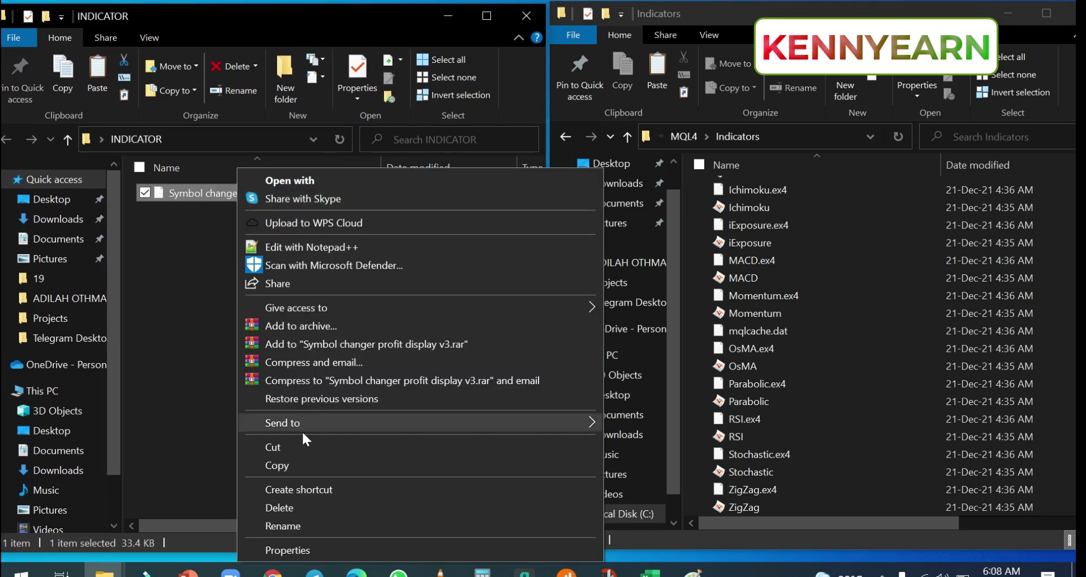
left_click(280, 466)
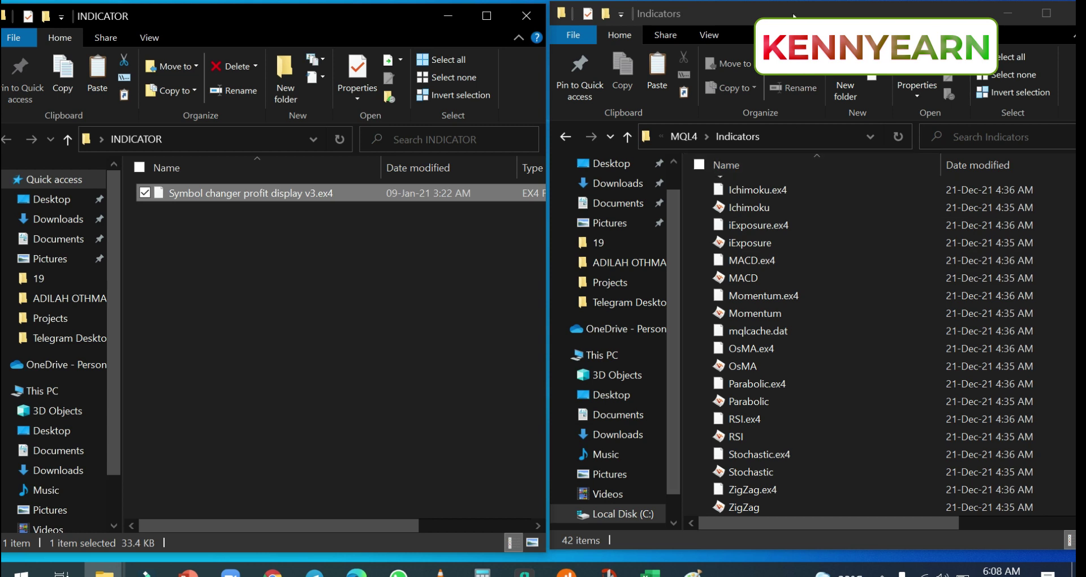
left_click(792, 11)
double_click(792, 12)
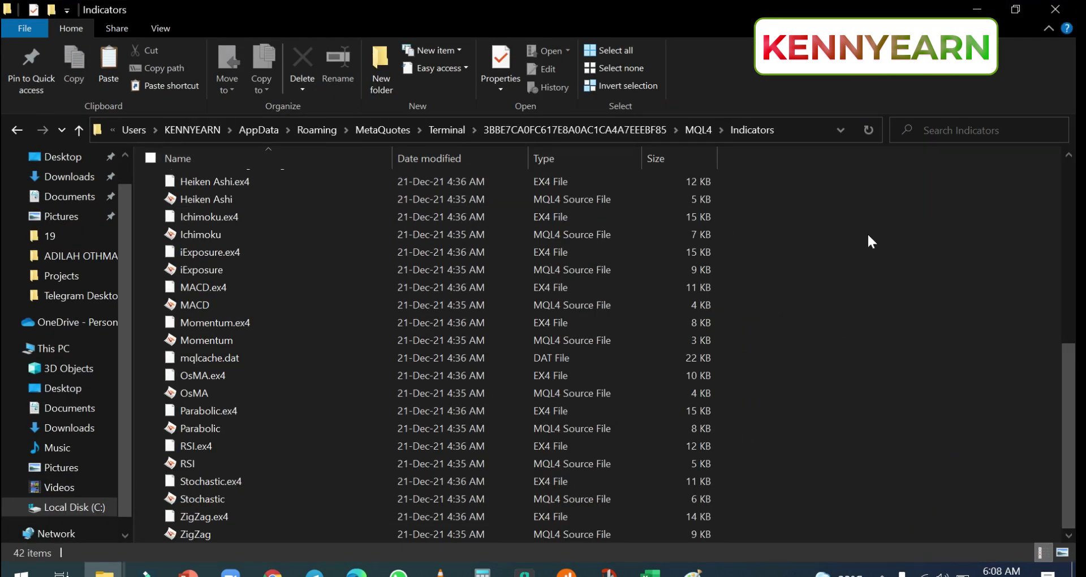
Paste Symbol changer profit display v3.ex4 into MQL4\Indicators, bringing it to 43 items
right_click(878, 223)
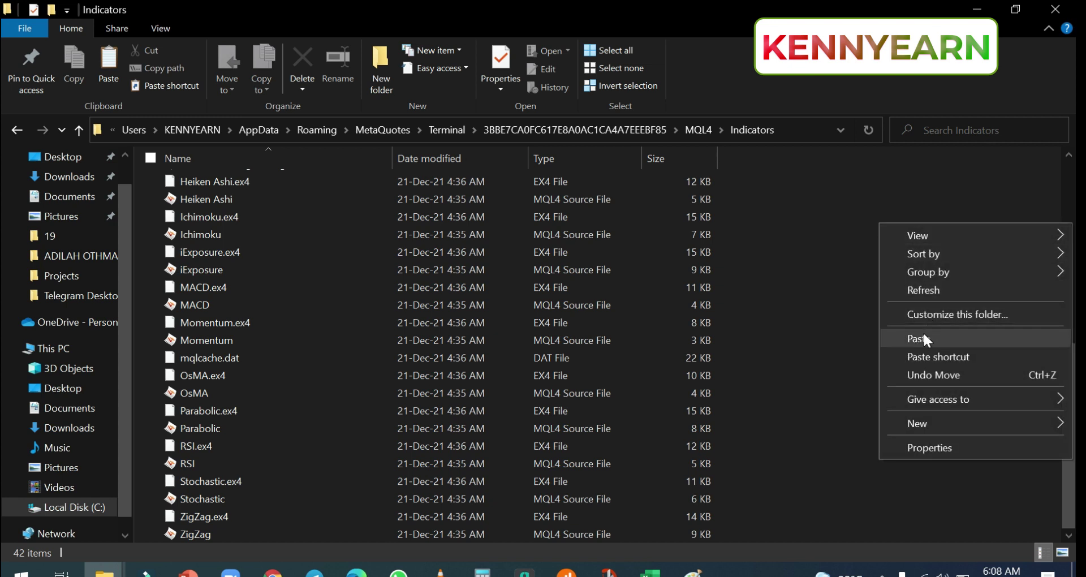
left_click(923, 333)
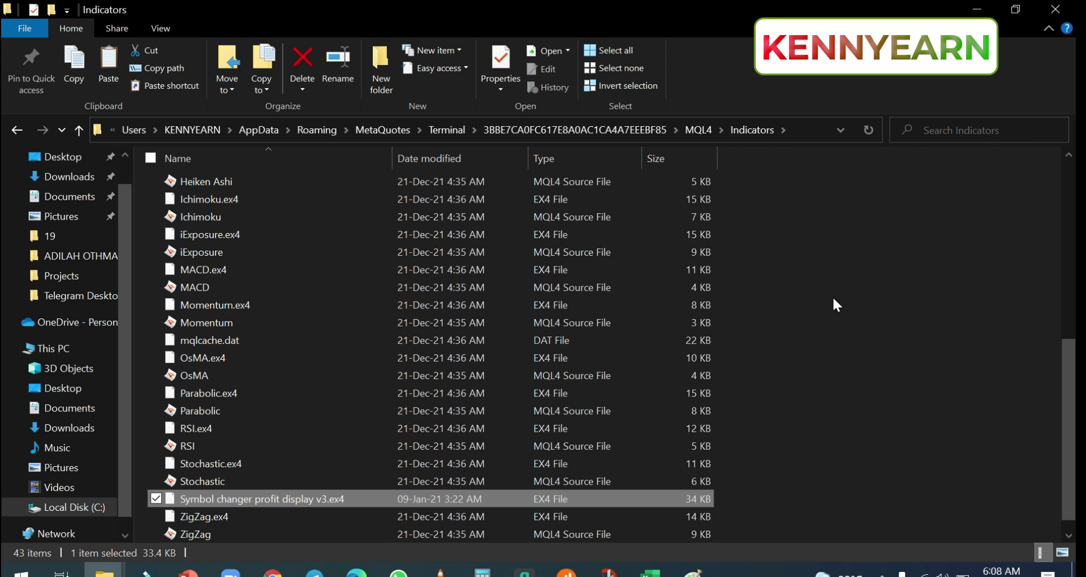
left_click(838, 270)
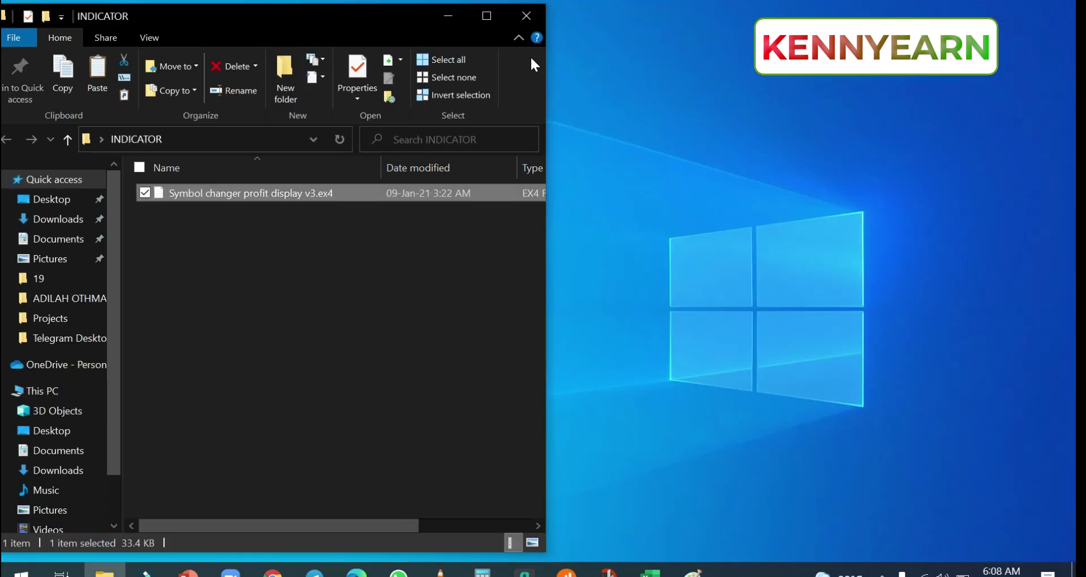
Close the INDICATOR folder window and dismiss the desktop folder's menu
left_click(527, 16)
right_click(543, 135)
left_click(242, 194)
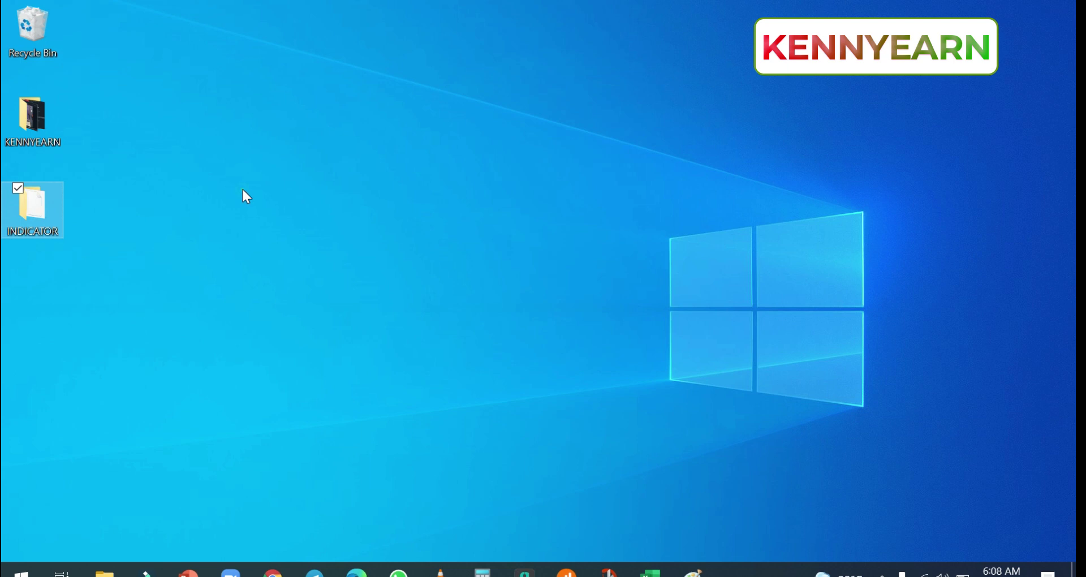
right_click(375, 118)
left_click(420, 171)
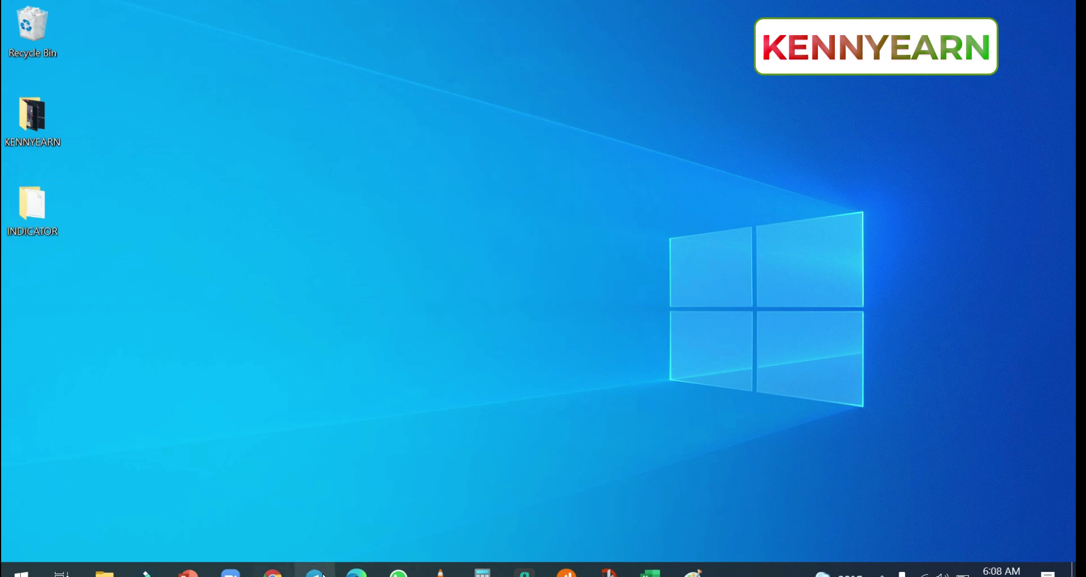
left_click(526, 571)
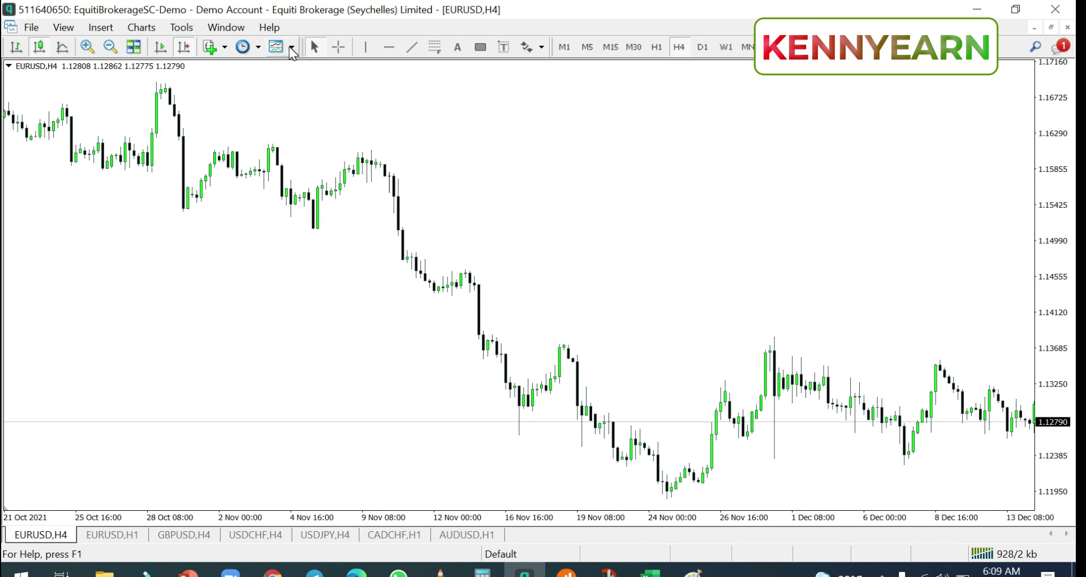
left_click(212, 48)
mouse_move(315, 256)
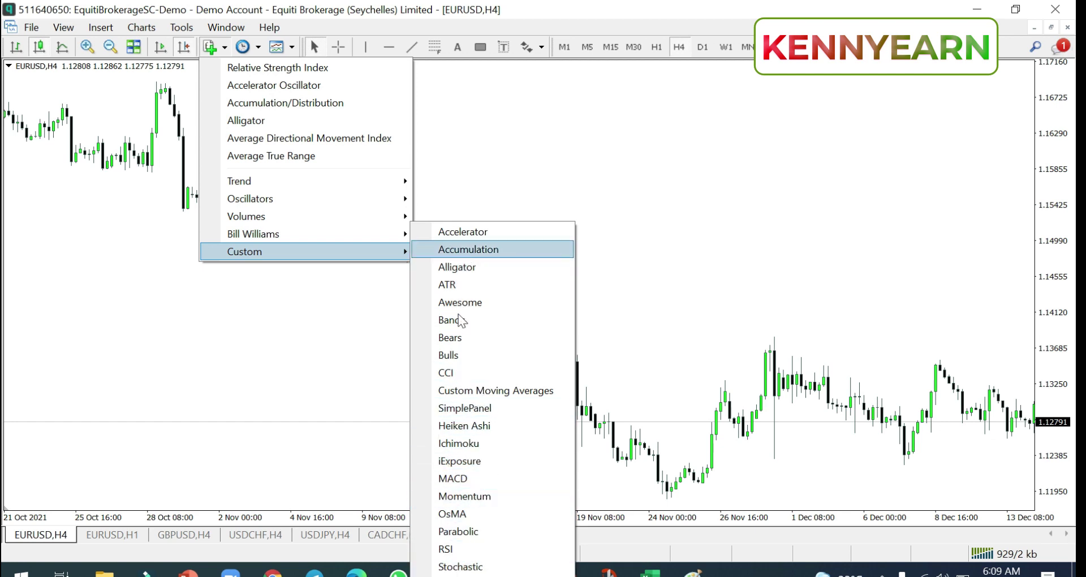
left_click(561, 152)
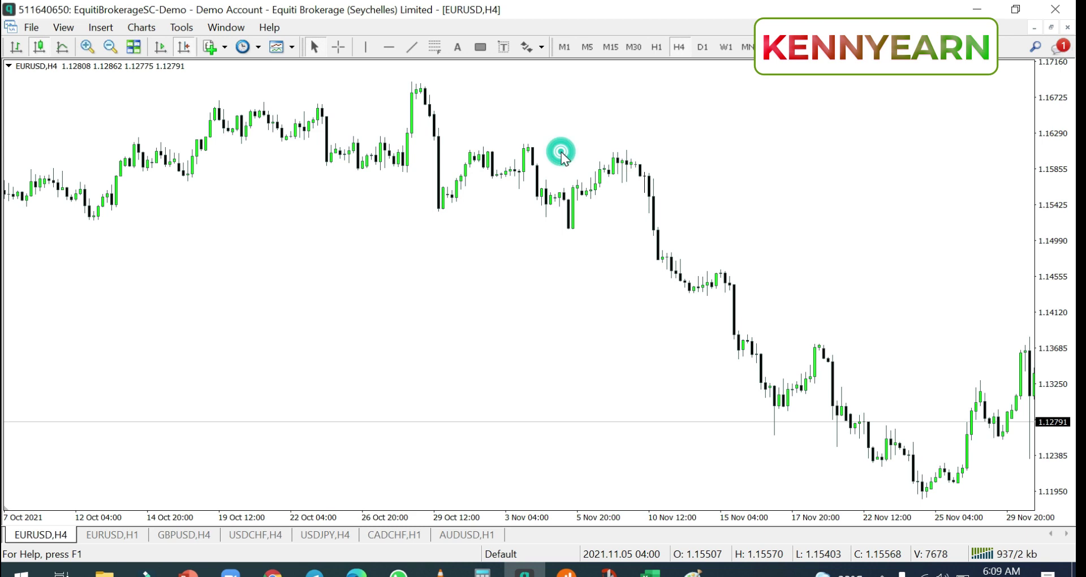
left_click(184, 47)
left_click(1069, 5)
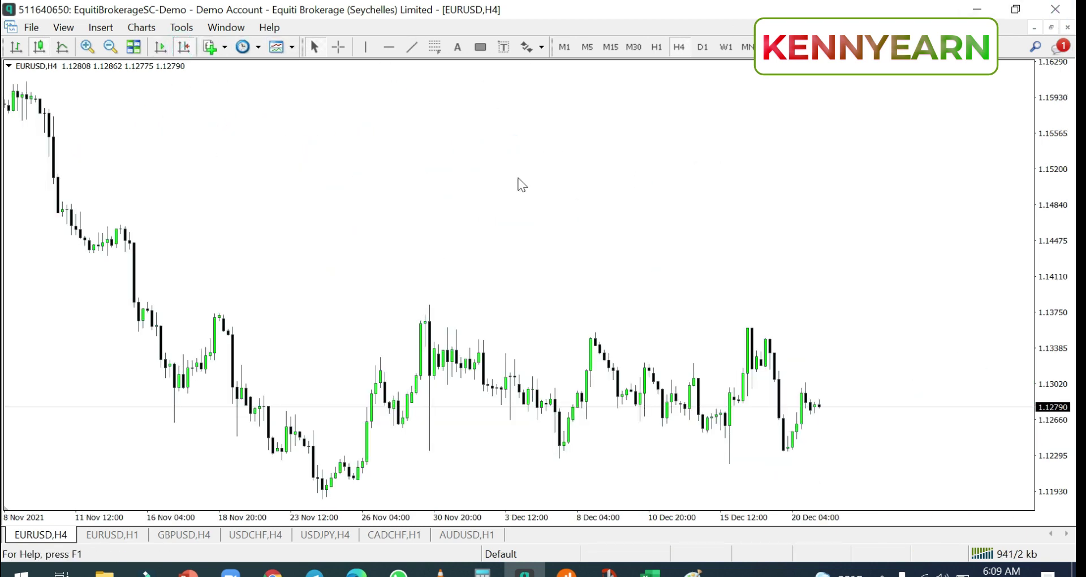
right_click(478, 133)
left_click(549, 186)
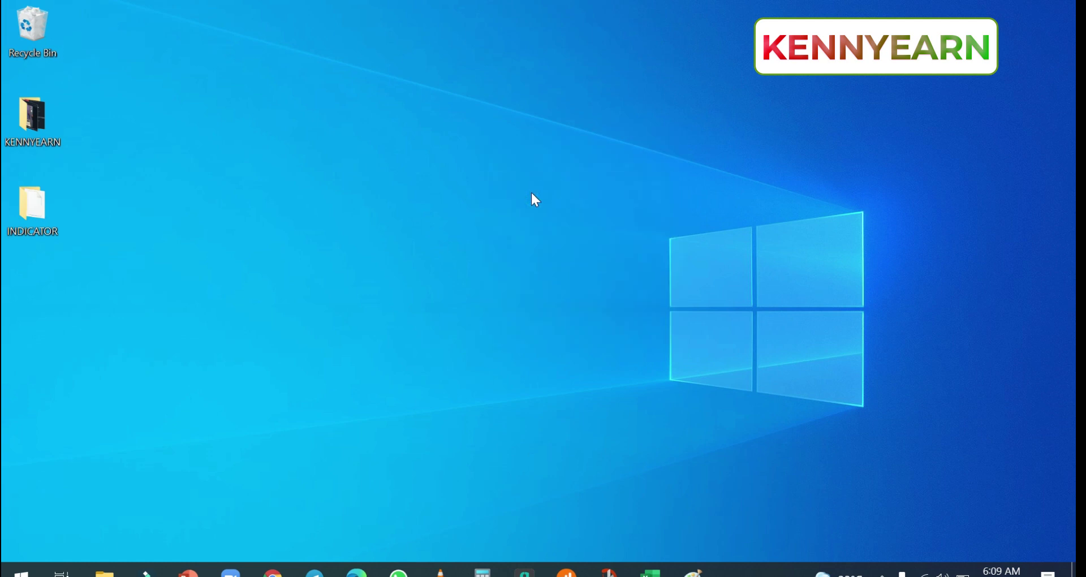
Relaunch MetaTrader 4 and pan the EURUSD H4 chart back and forward
left_click(525, 573)
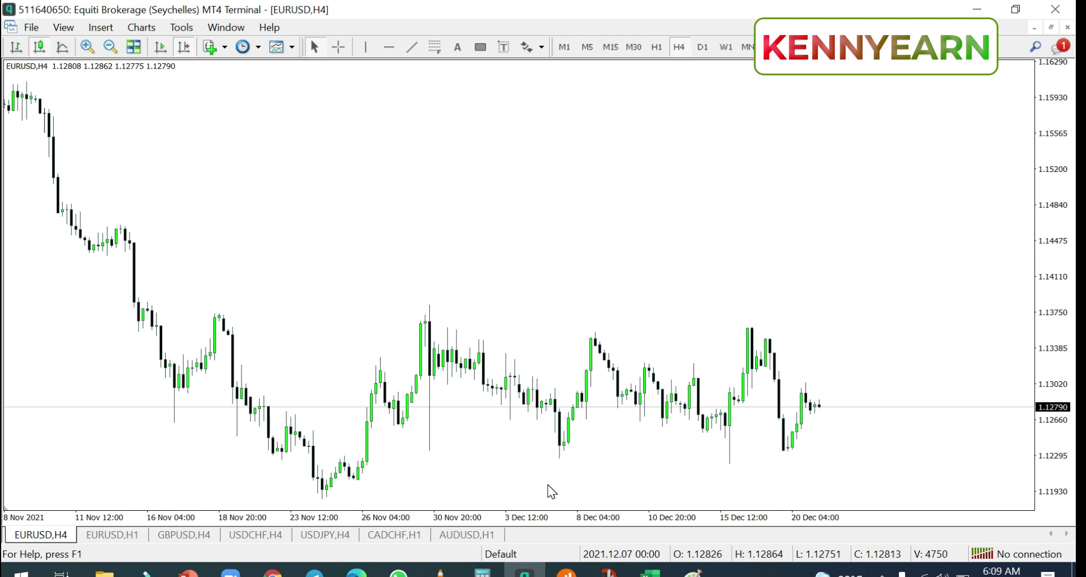
left_click_drag(567, 294, 373, 232)
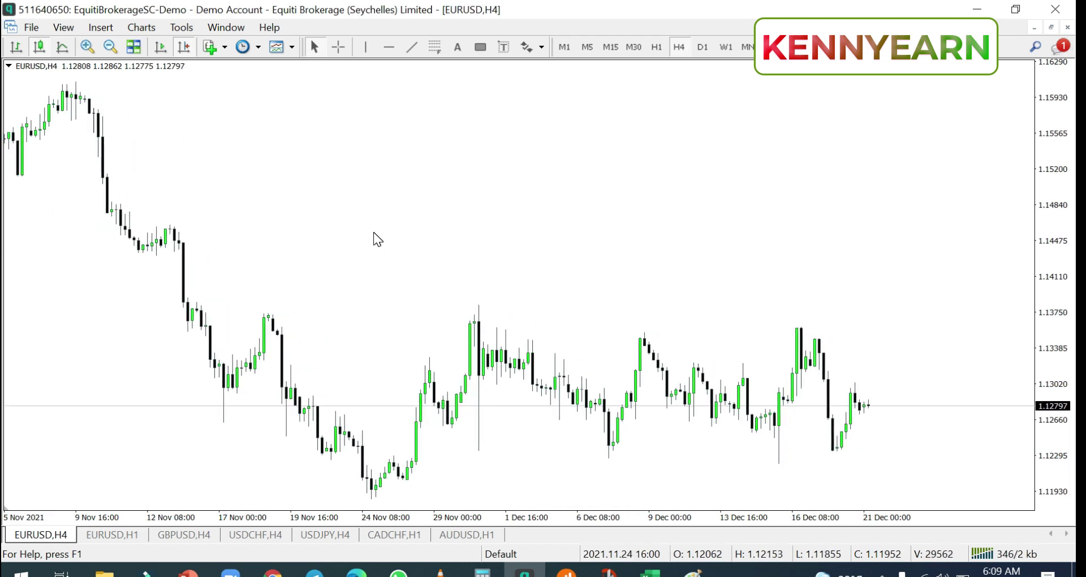
left_click_drag(628, 339, 584, 318)
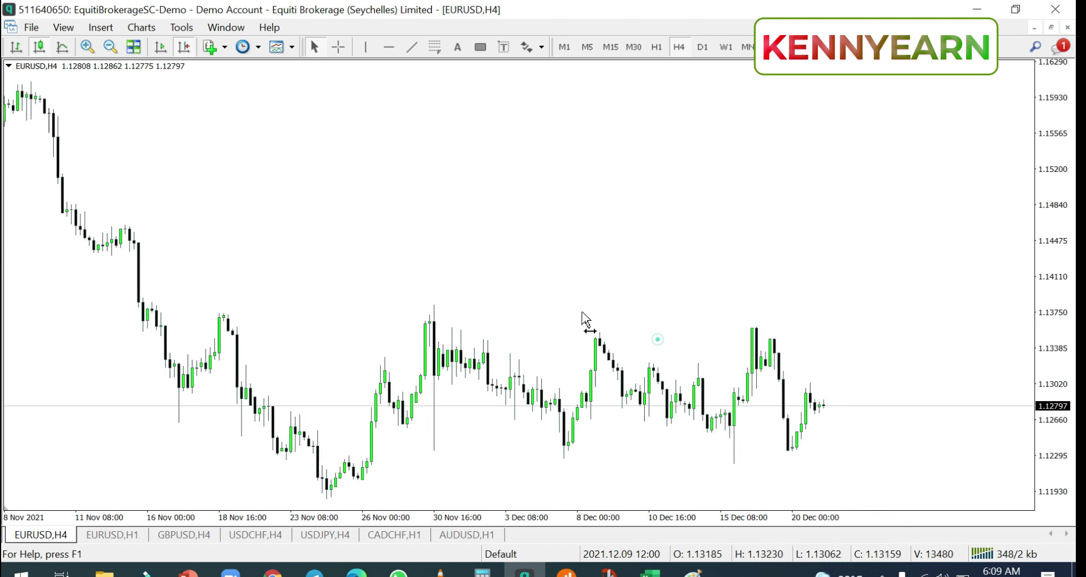
left_click(213, 49)
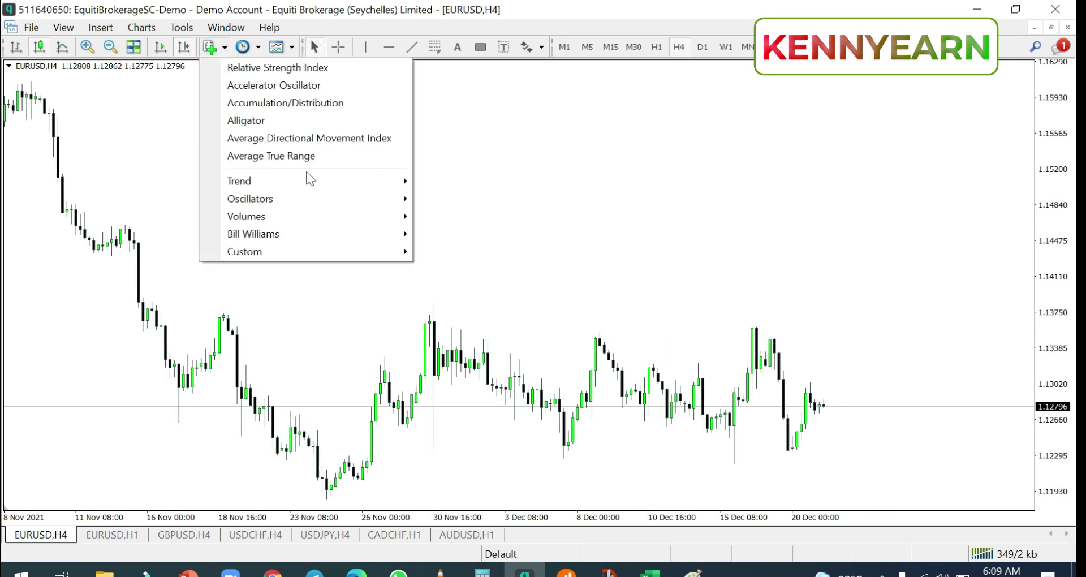
Attach the custom indicator Symbol changer profit display v3 to EURUSD H4 with default settings
mouse_move(355, 253)
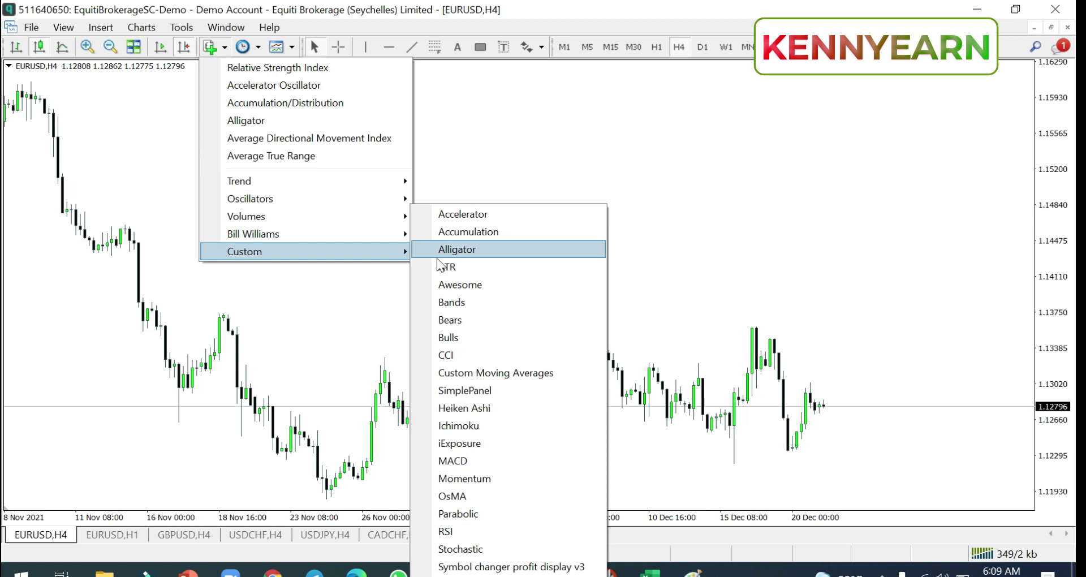
left_click(468, 567)
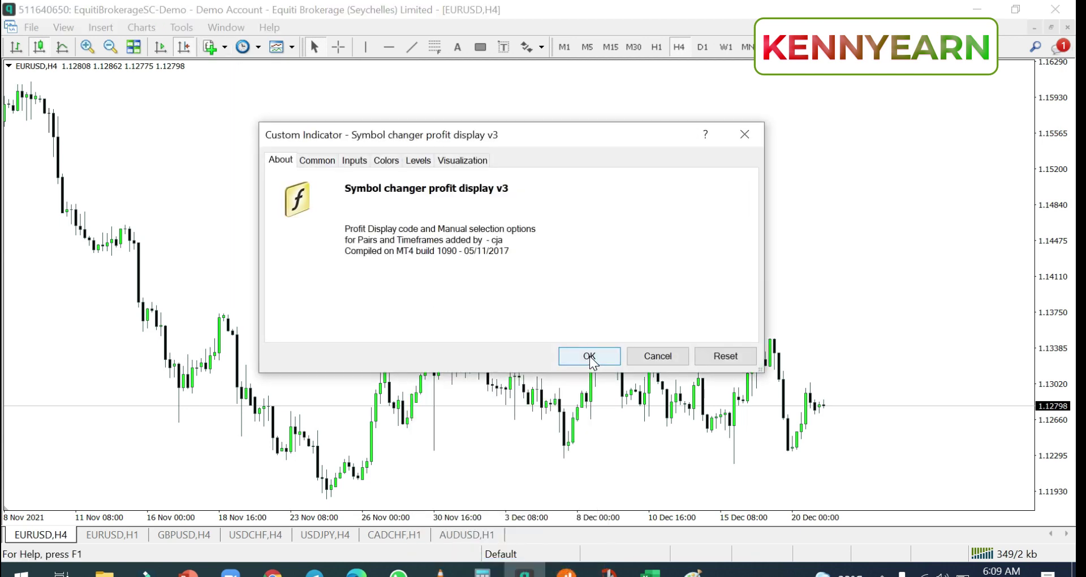
left_click(594, 357)
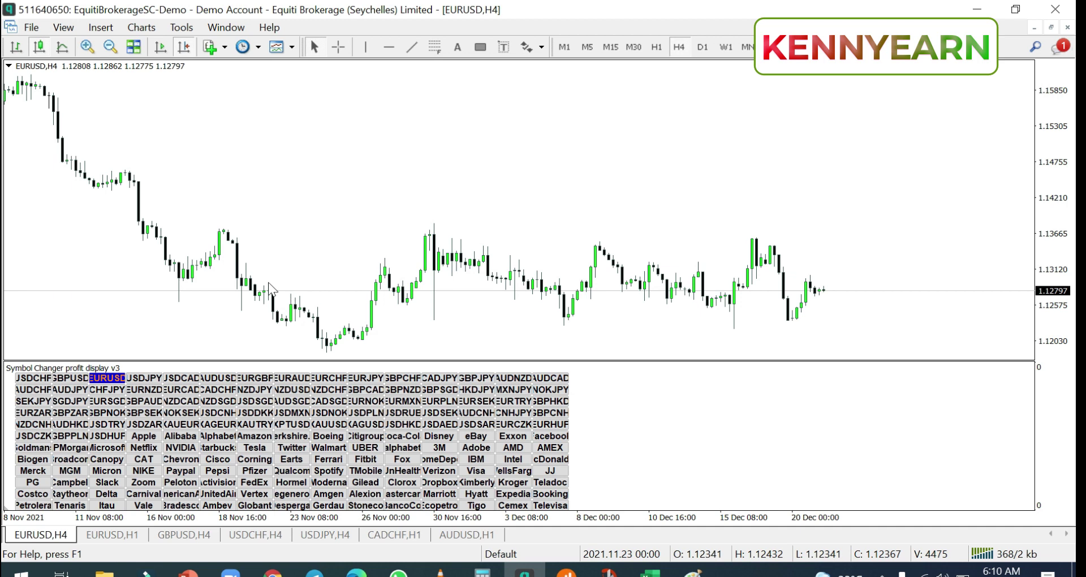
Shorten the indicator panel and use its symbol grid to switch to USDCAD, then CADJPY
left_click_drag(191, 251, 212, 249)
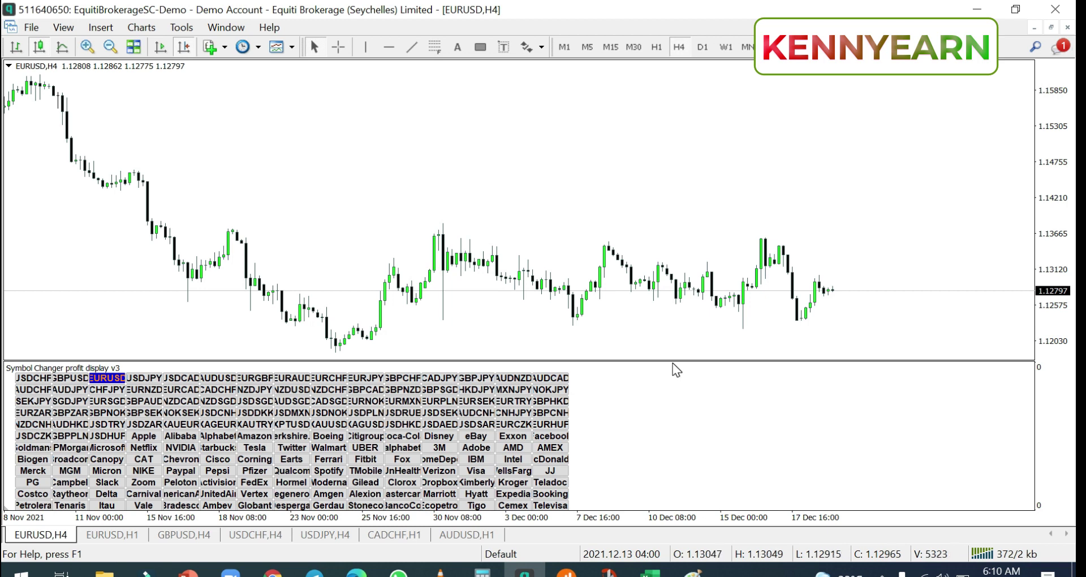
left_click_drag(671, 361, 669, 437)
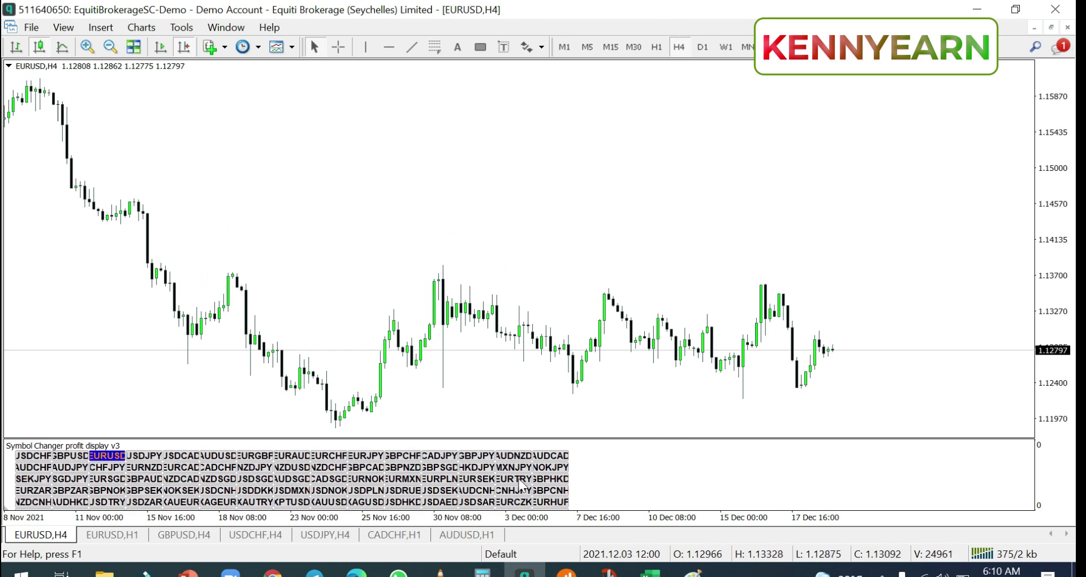
left_click(181, 456)
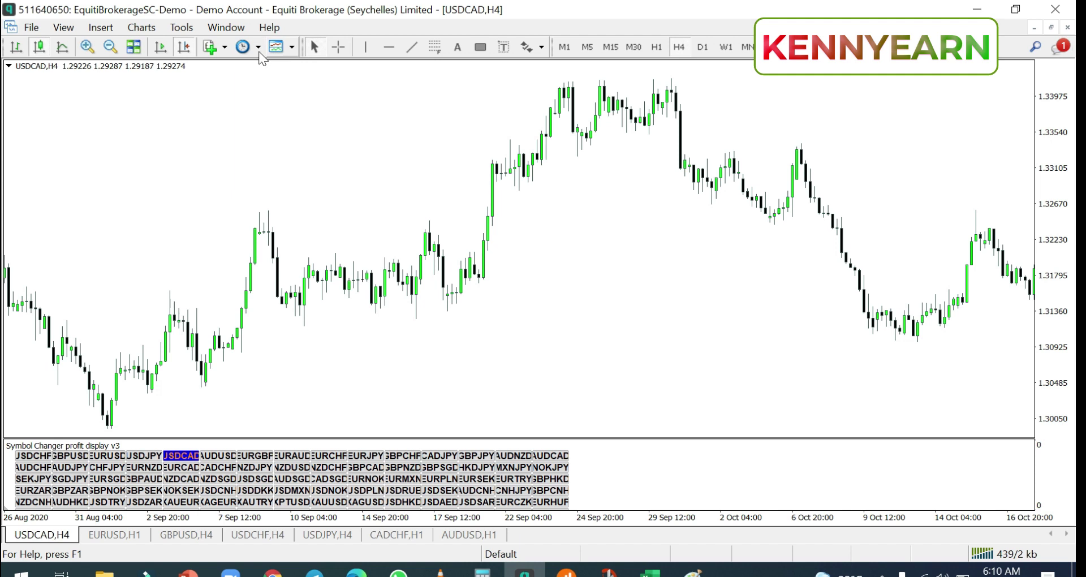
left_click(184, 47)
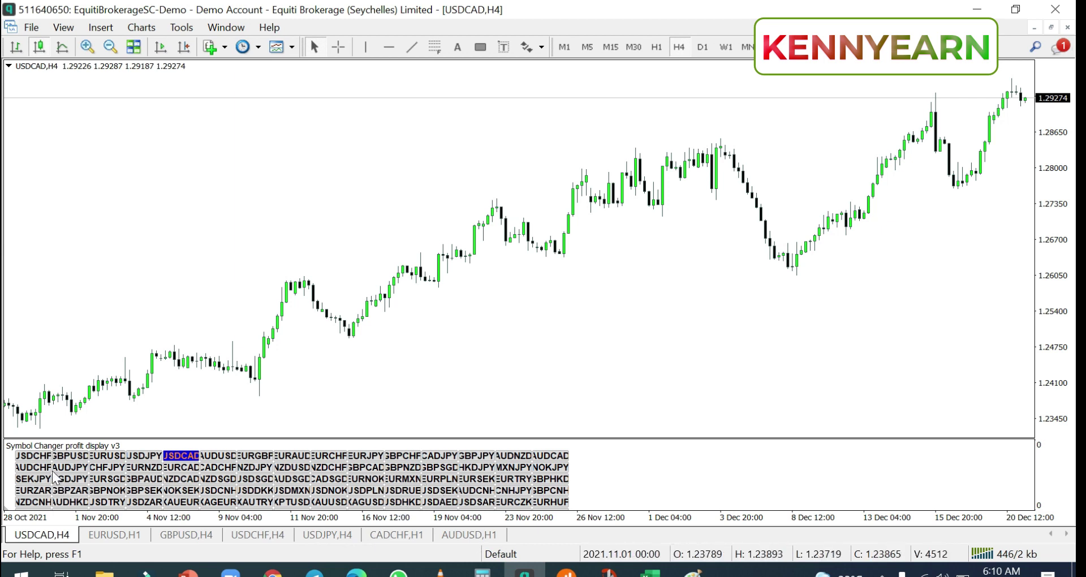
left_click(445, 455)
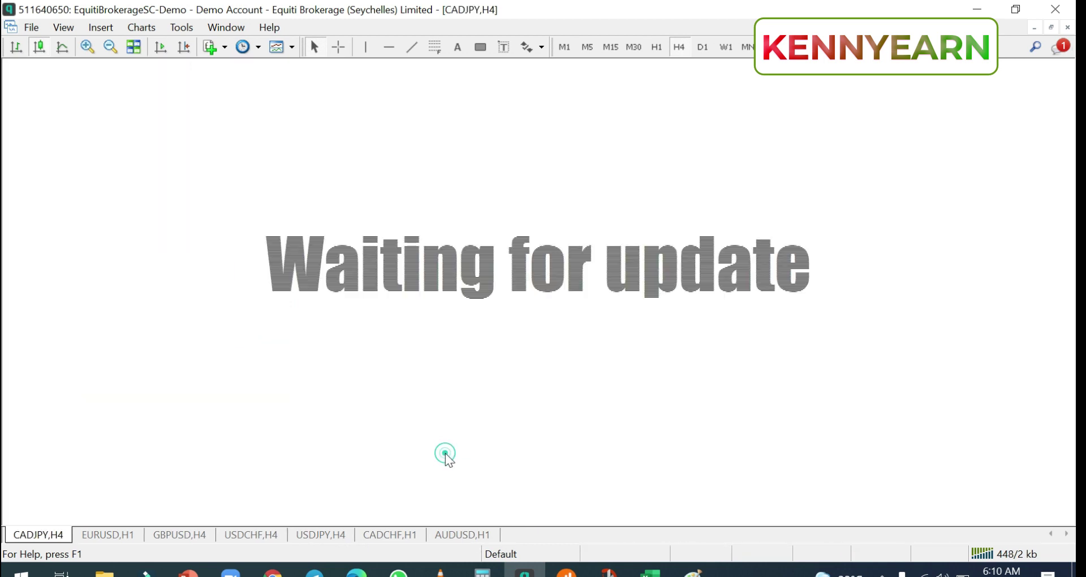
Shift the CADJPY H4 chart to later bars, show the one-click panel and browse the indicator list
left_click_drag(514, 270, 376, 237)
left_click(10, 66)
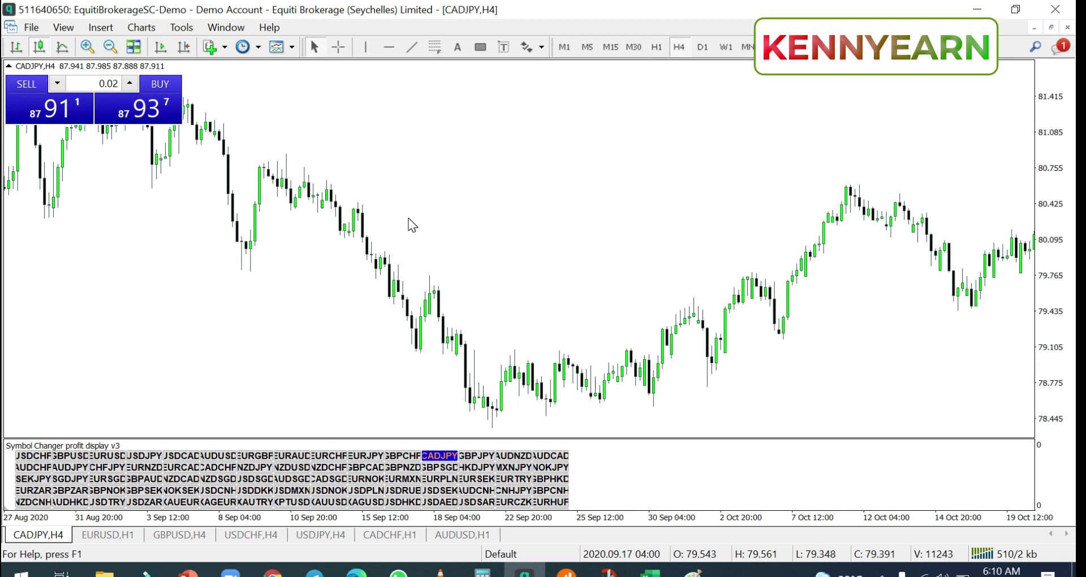
left_click(214, 48)
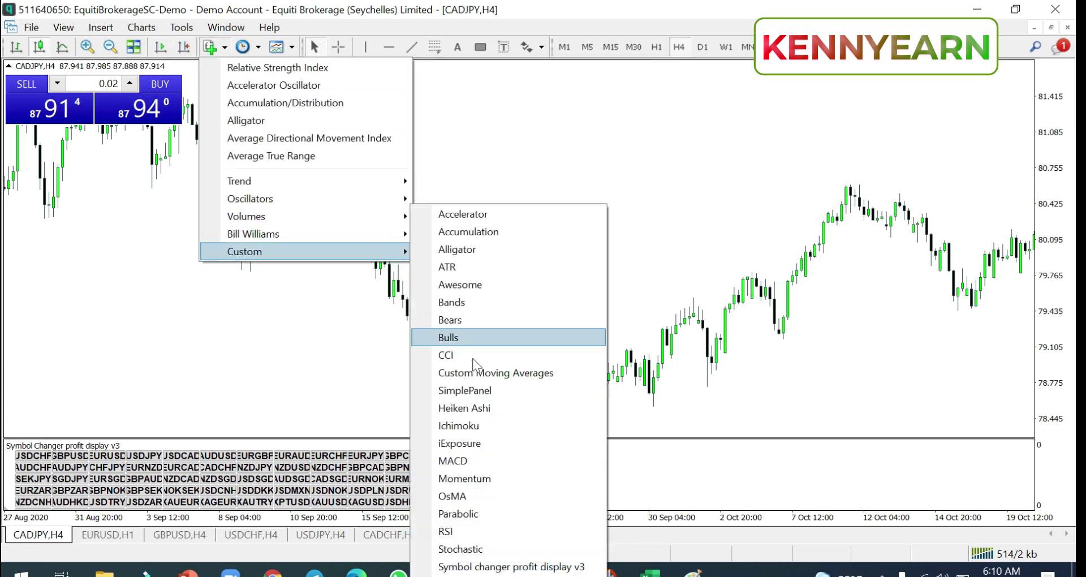
left_click(759, 203)
scroll(760, 203, "up", 5)
scroll(657, 219, "down", 4)
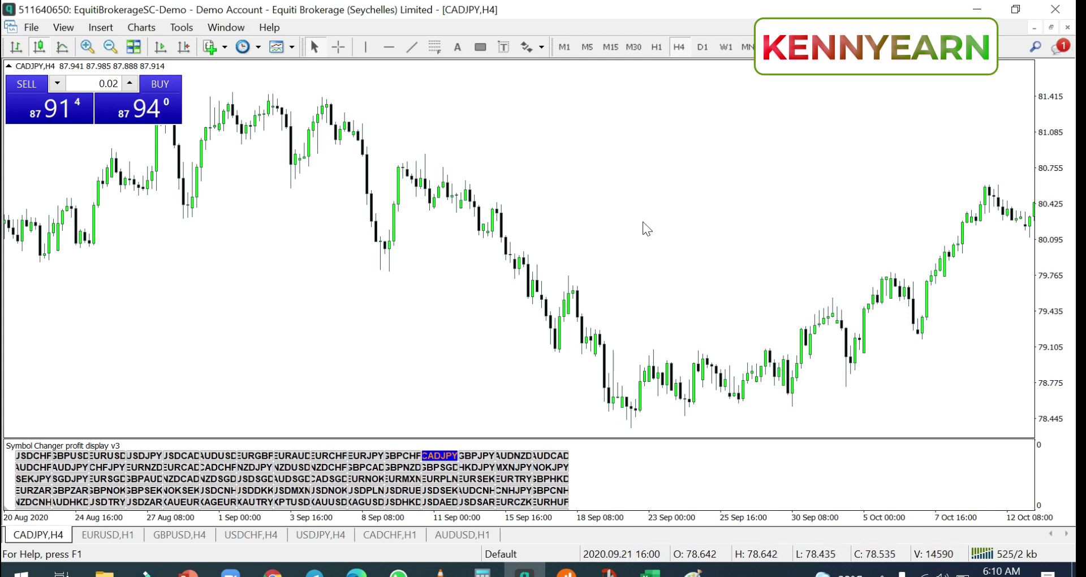
scroll(646, 229, "down", 6)
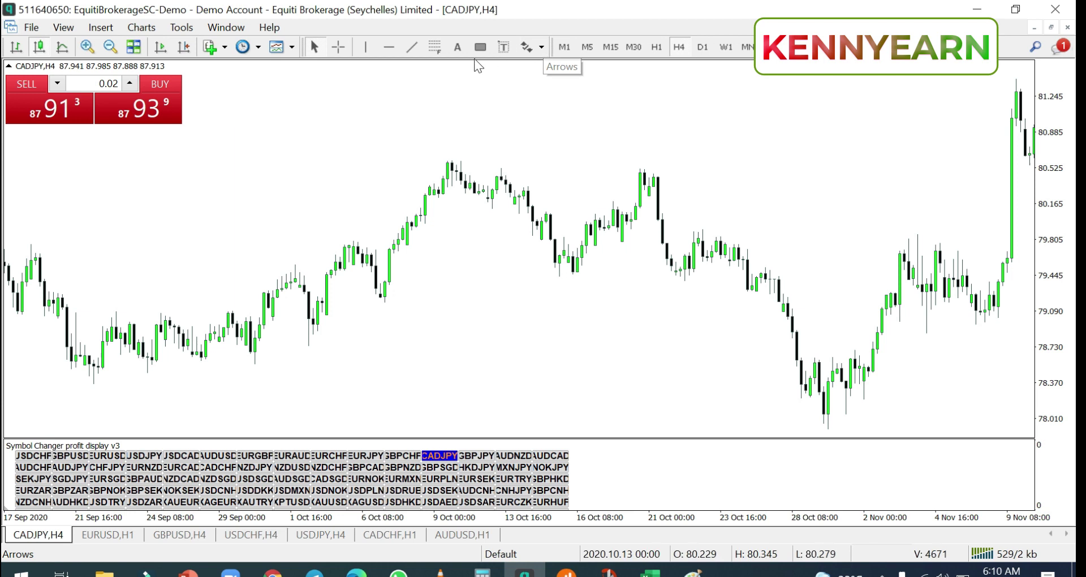
Turn on Chart Shift for an empty margin after the latest bar and hide the one-click trading panel
left_click(183, 48)
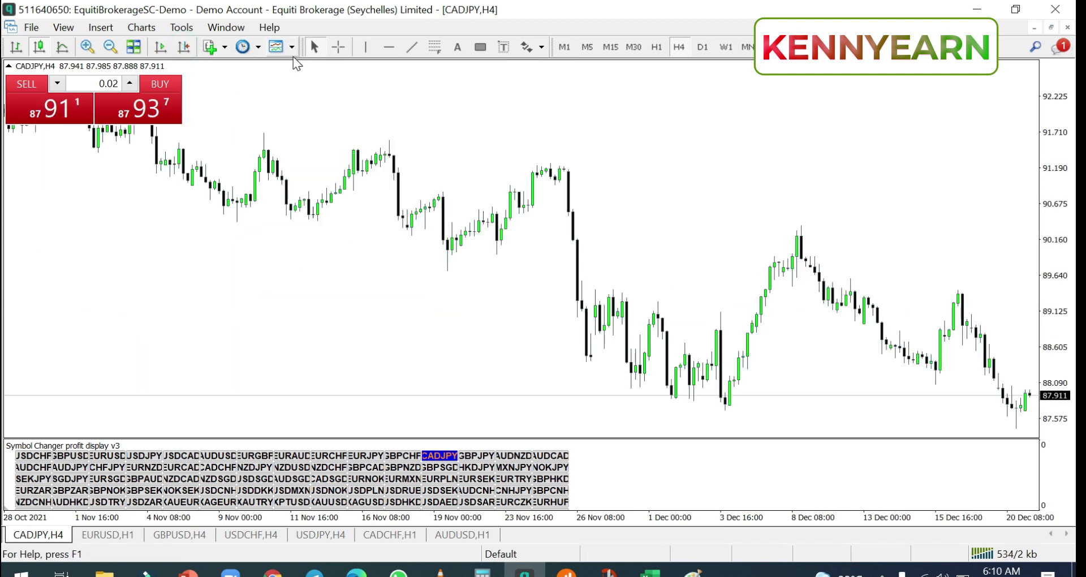
left_click(185, 48)
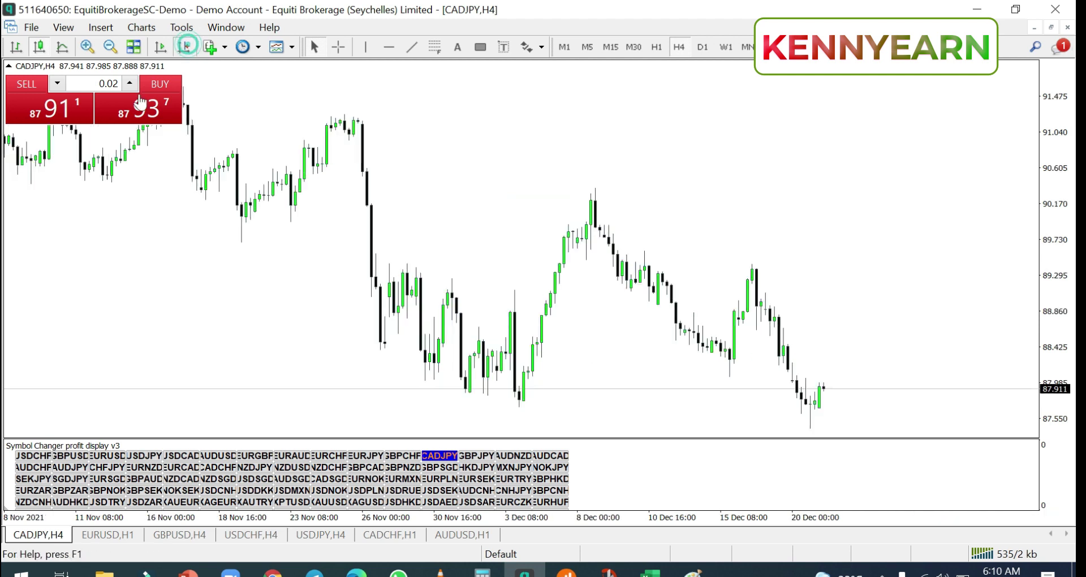
left_click(9, 66)
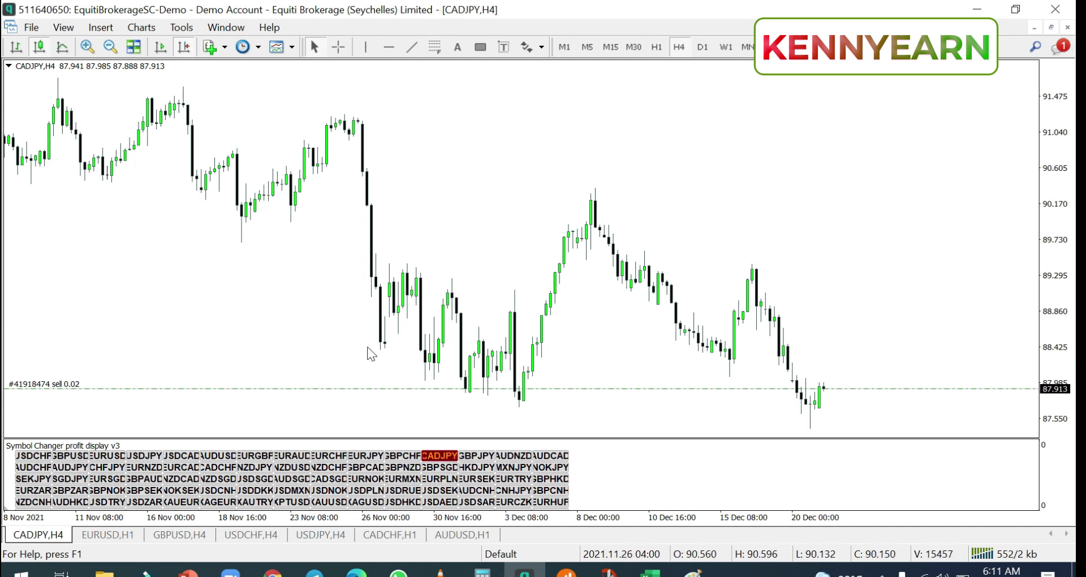
Switch the CADJPY chart to M5, keeping the Chart Shift margin after the latest bar
left_click(586, 49)
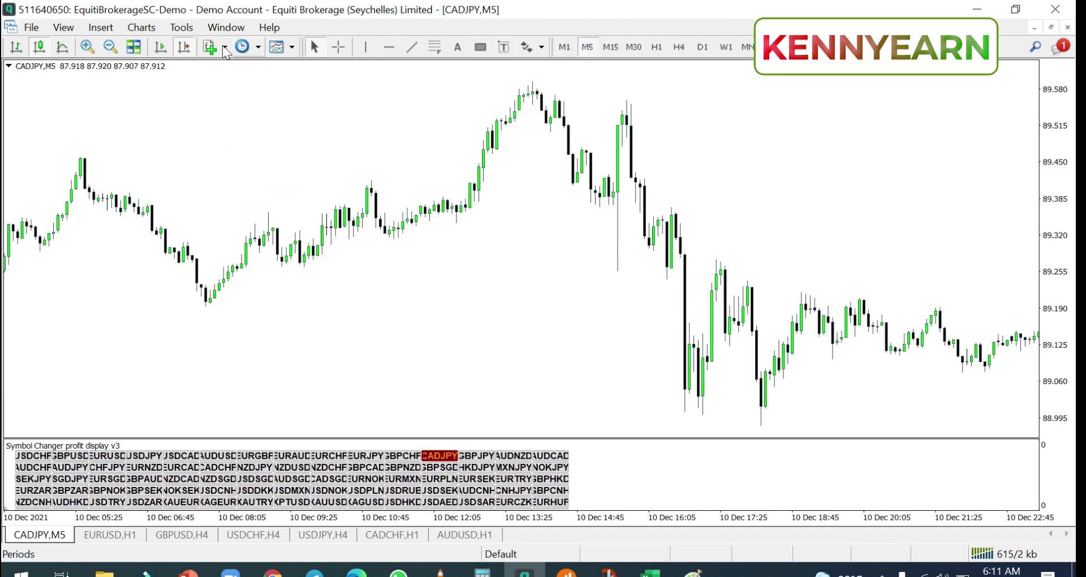
left_click(185, 49)
left_click(184, 49)
left_click(185, 49)
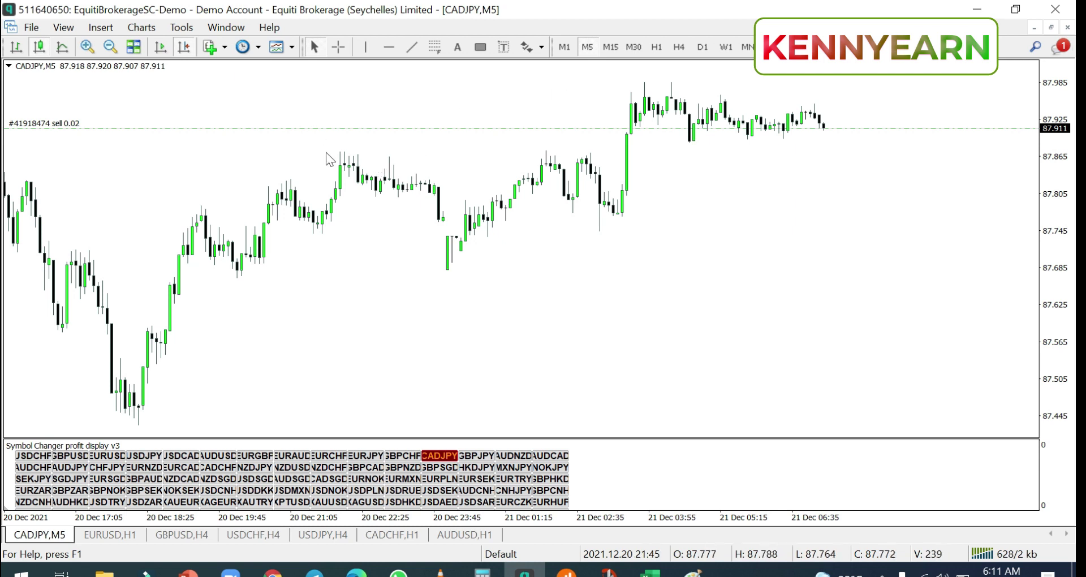
Close the 0.02 sell order from its order line, then bring up the EURUSD H1 chart
right_click(283, 129)
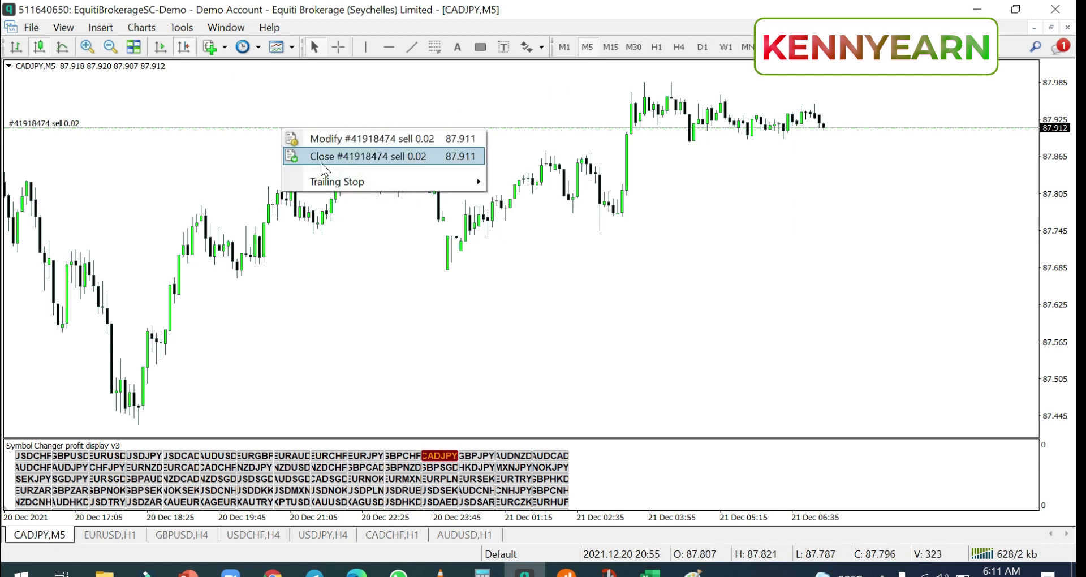
left_click(321, 161)
mouse_move(525, 245)
left_mouse_down()
mouse_move(444, 238)
mouse_move(529, 242)
left_mouse_up()
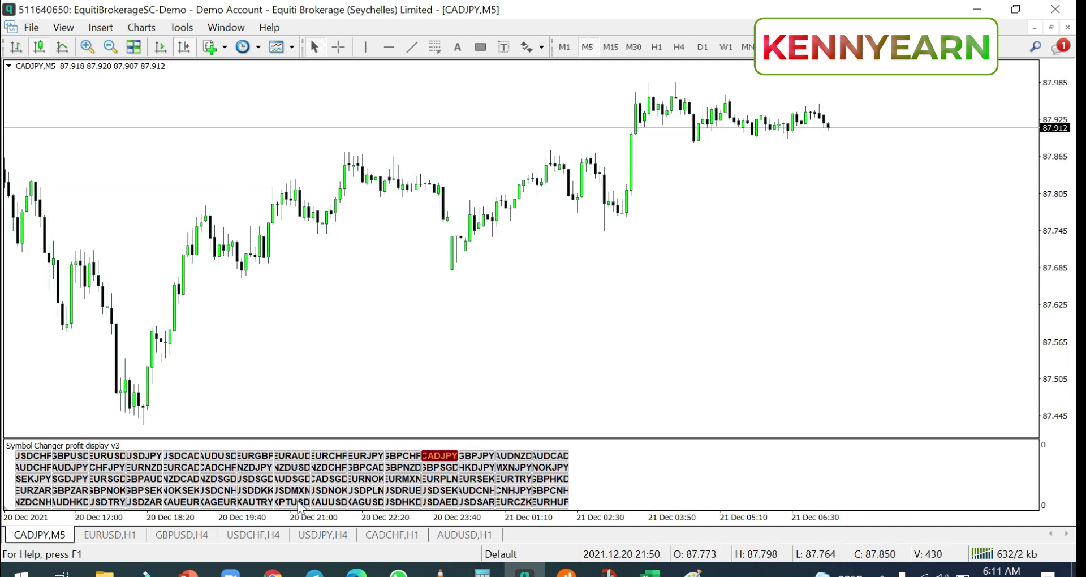
left_click(123, 539)
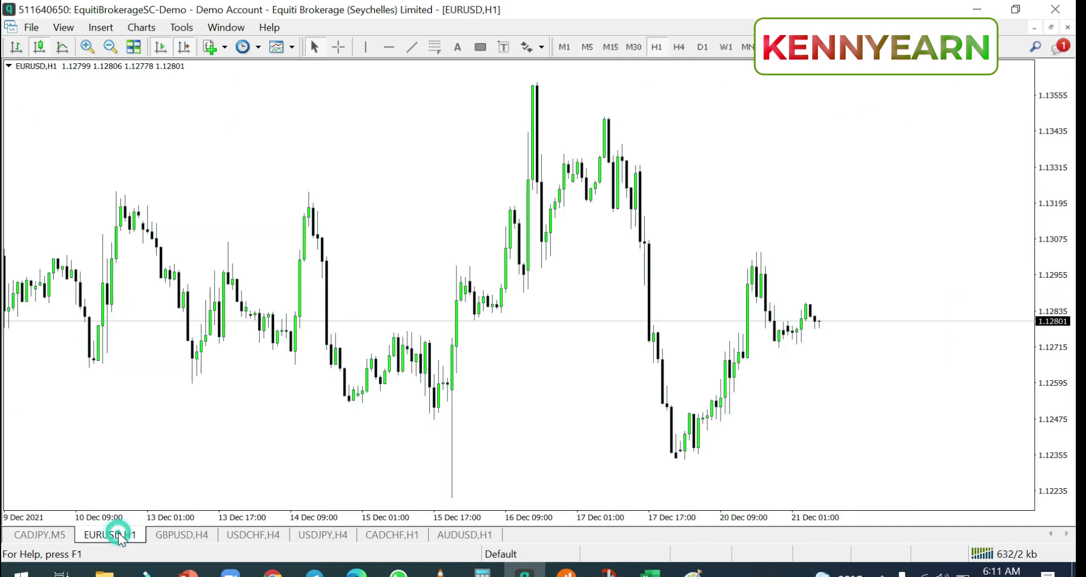
Save the CADJPY M5 chart setup as the template 'SymIndicator', then move to the USDJPY H4 chart
left_click(175, 536)
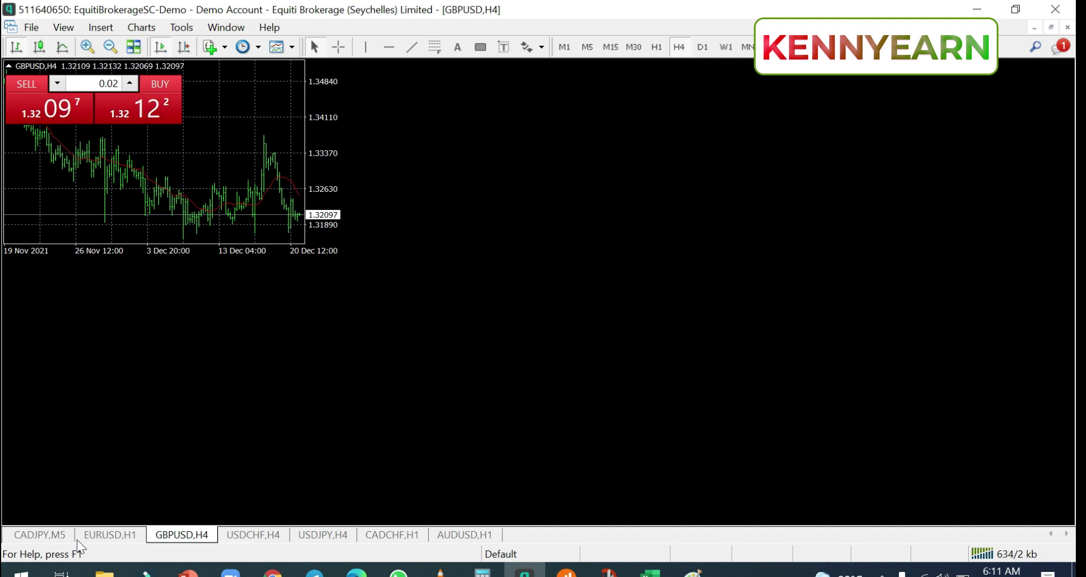
left_click(53, 539)
right_click(509, 267)
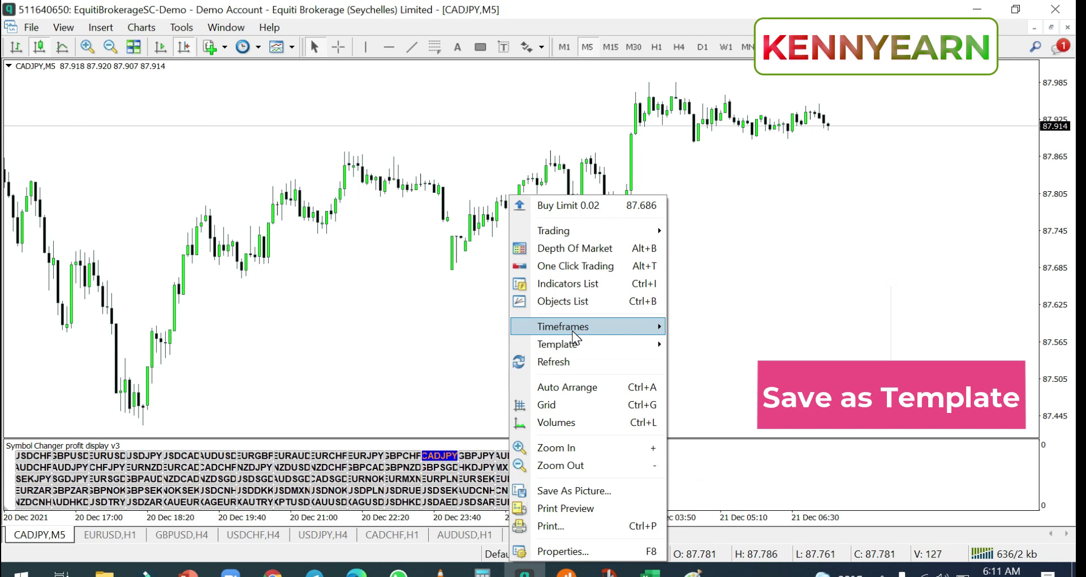
mouse_move(579, 339)
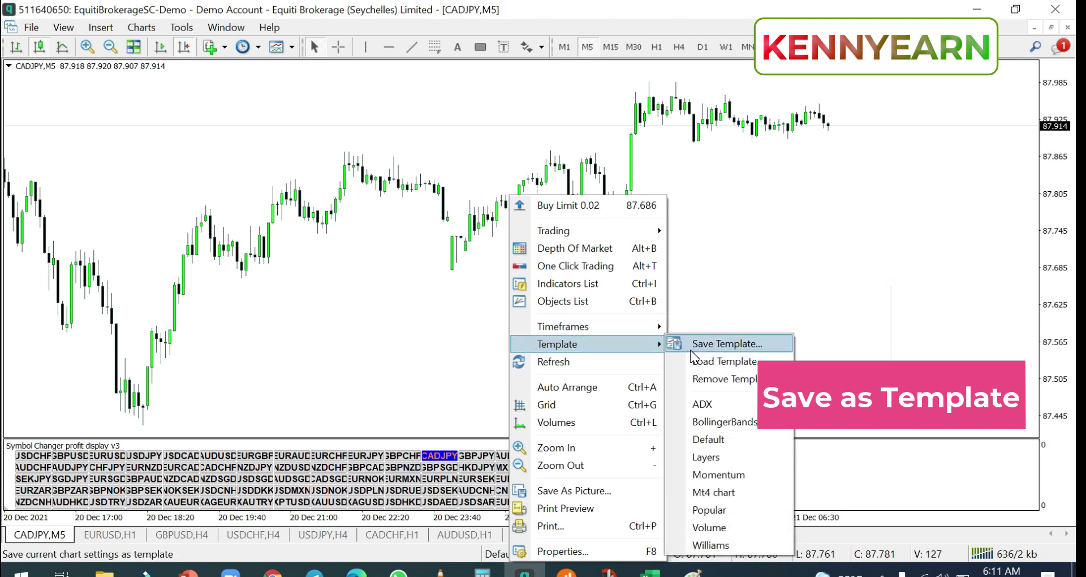
left_click(690, 350)
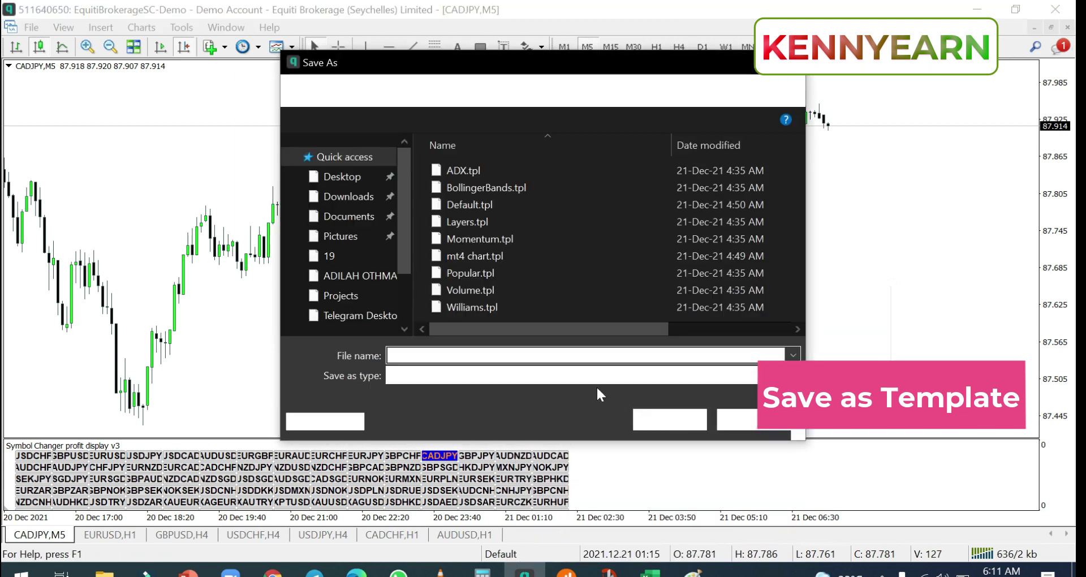
type("SymIndicator")
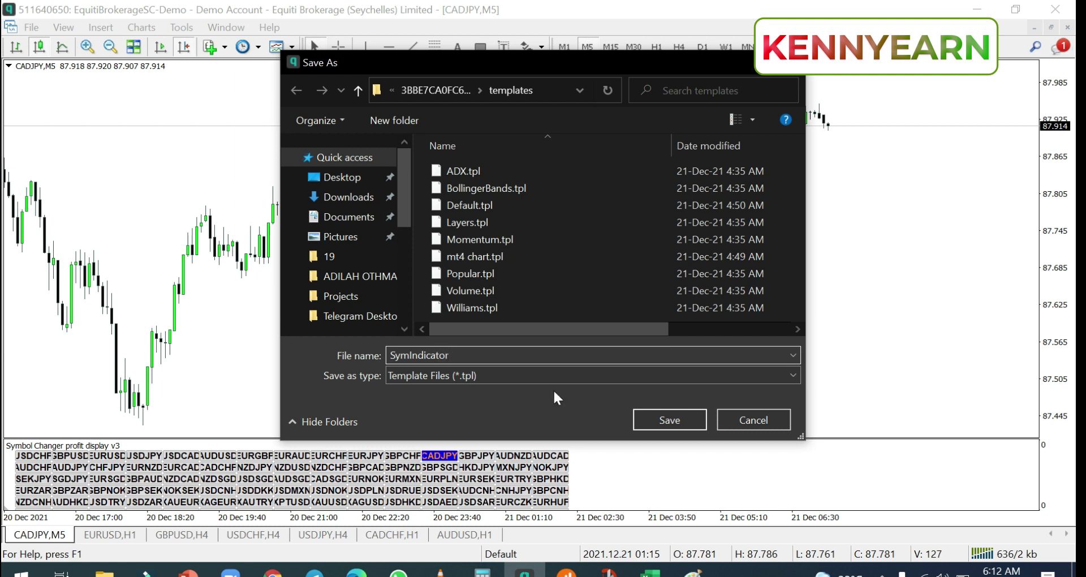
left_click(670, 419)
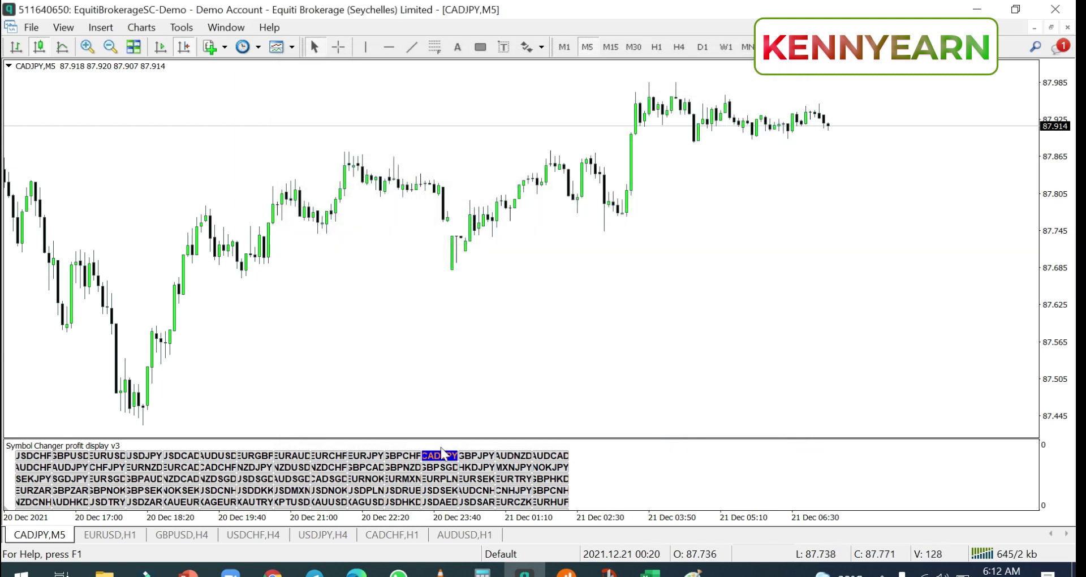
left_click(314, 537)
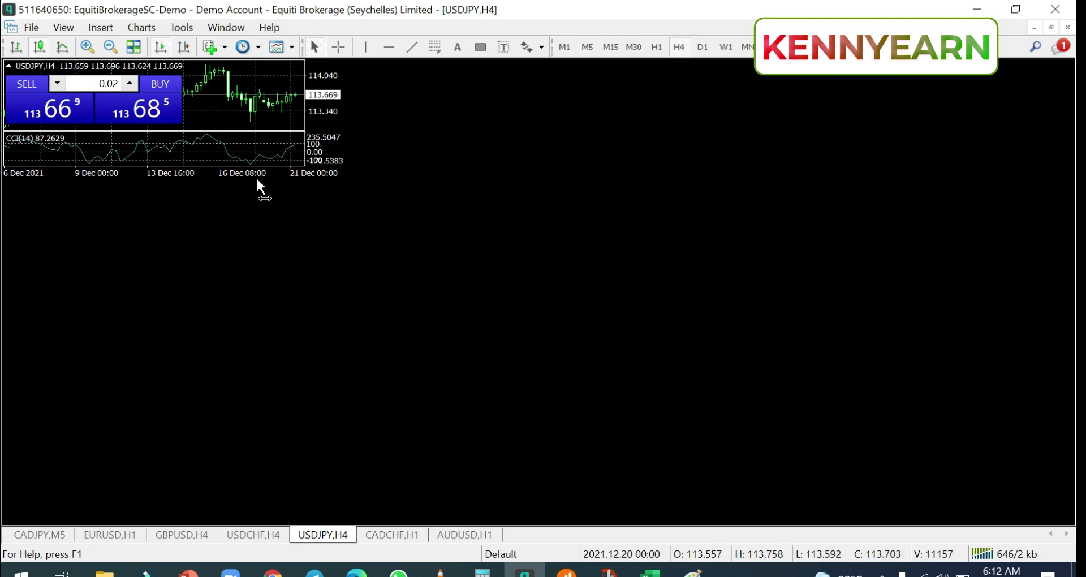
Maximize the USDCHF H4 chart and add empty space after its latest bar
left_click(271, 537)
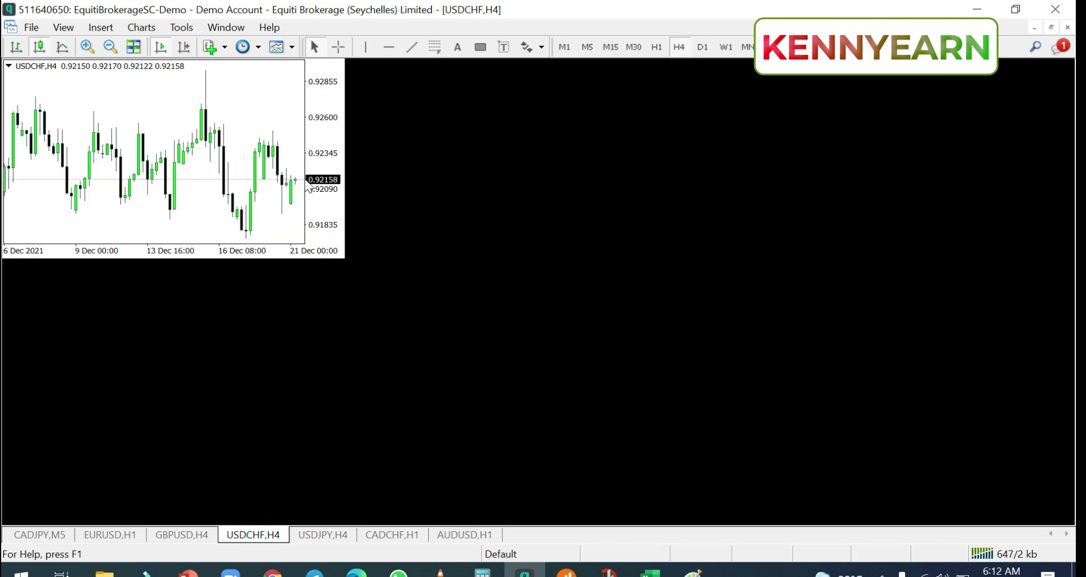
double_click(262, 531)
left_click(666, 307)
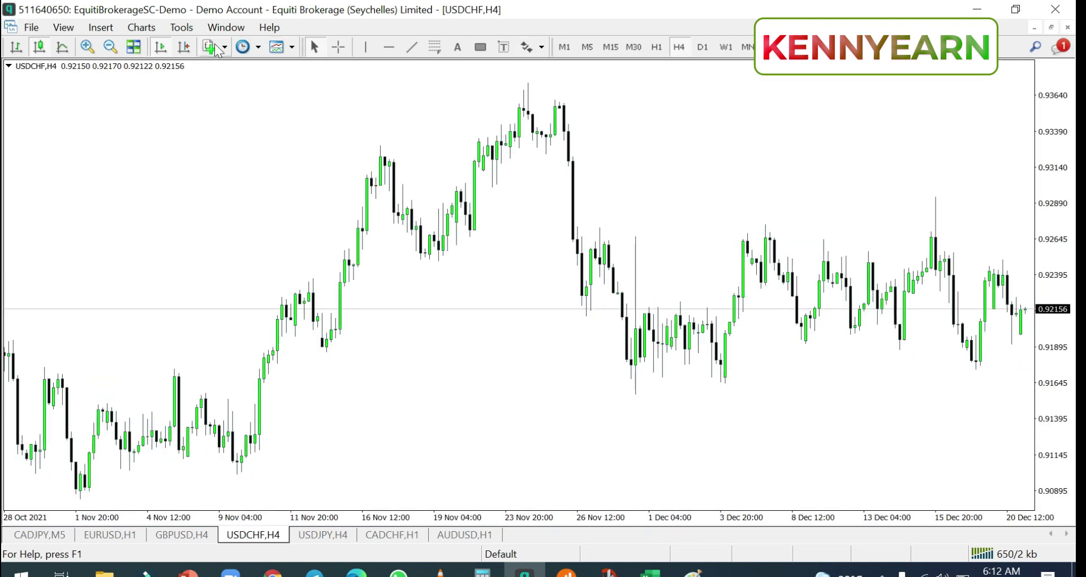
left_click(184, 46)
Apply the SymIndicator template to the USDCHF H4 chart
right_click(523, 155)
mouse_move(600, 266)
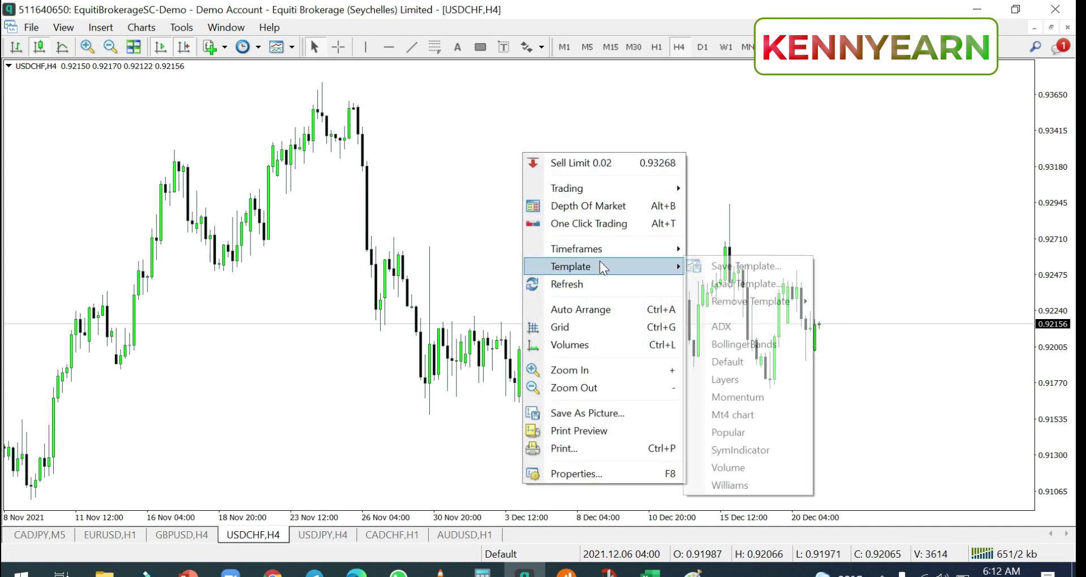
left_click(735, 285)
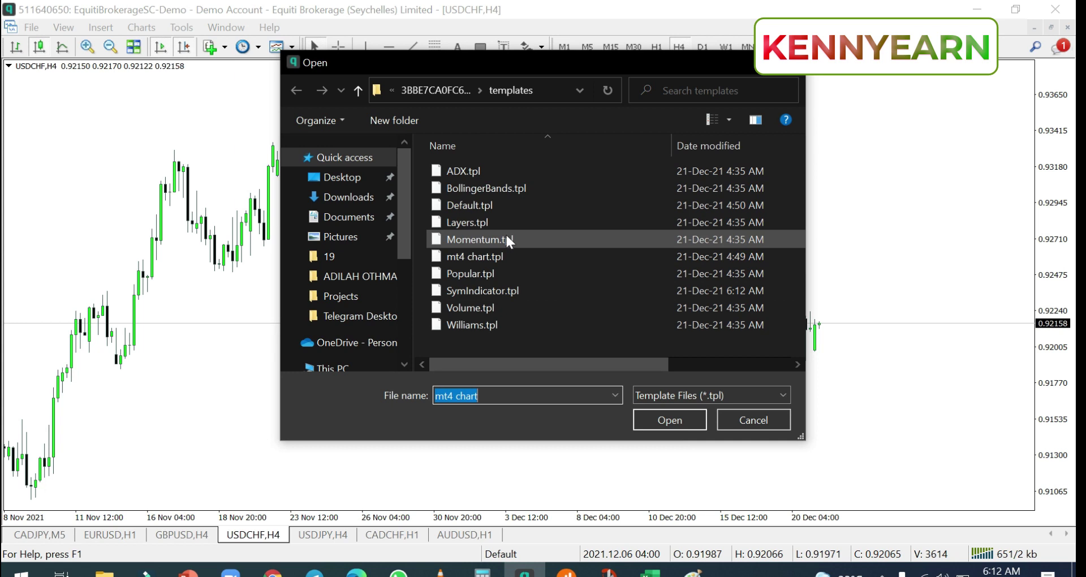
left_click(475, 295)
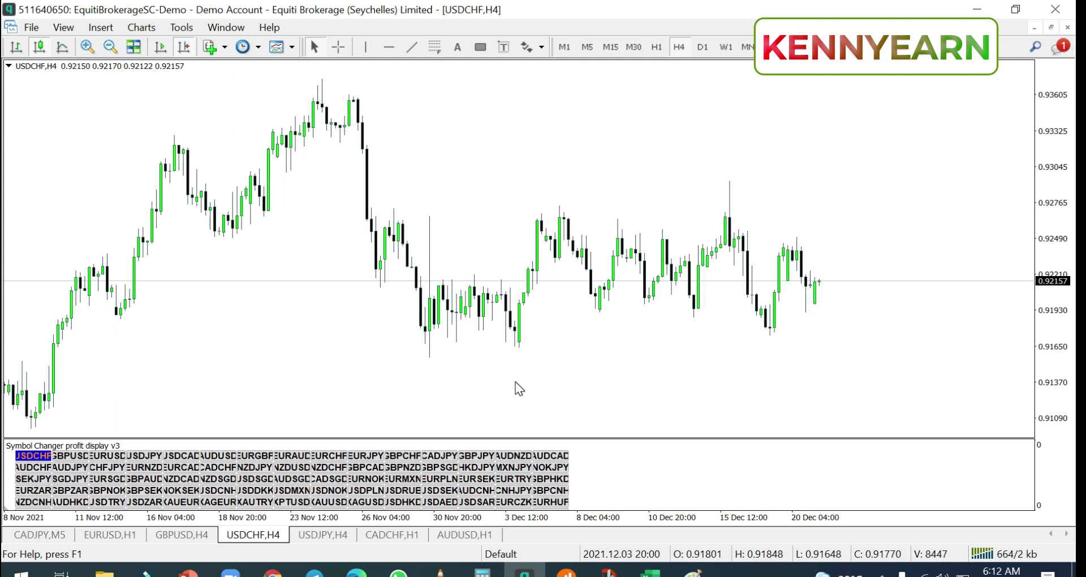
Pan the chart slightly, then pick EURGBP in the Symbol Changer panel to switch to EURGBP H4
left_click_drag(437, 312, 444, 319)
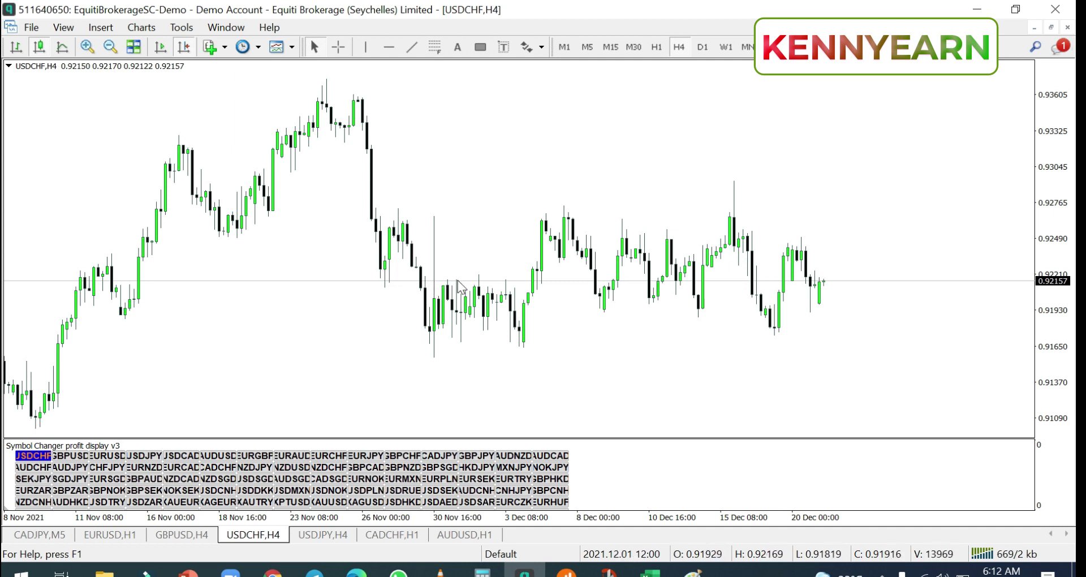
scroll(434, 288, "up", 5)
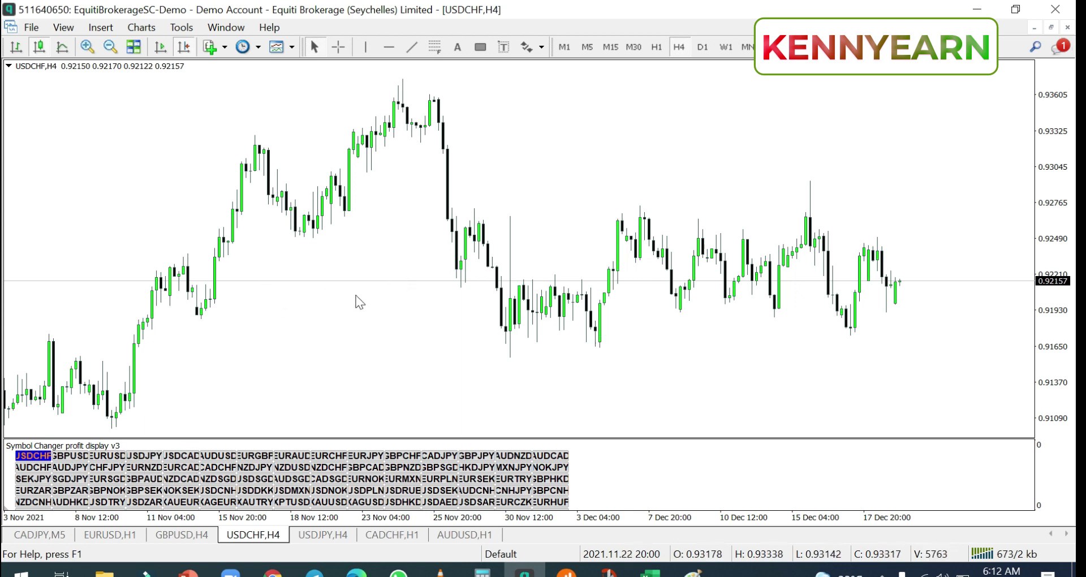
left_click(242, 456)
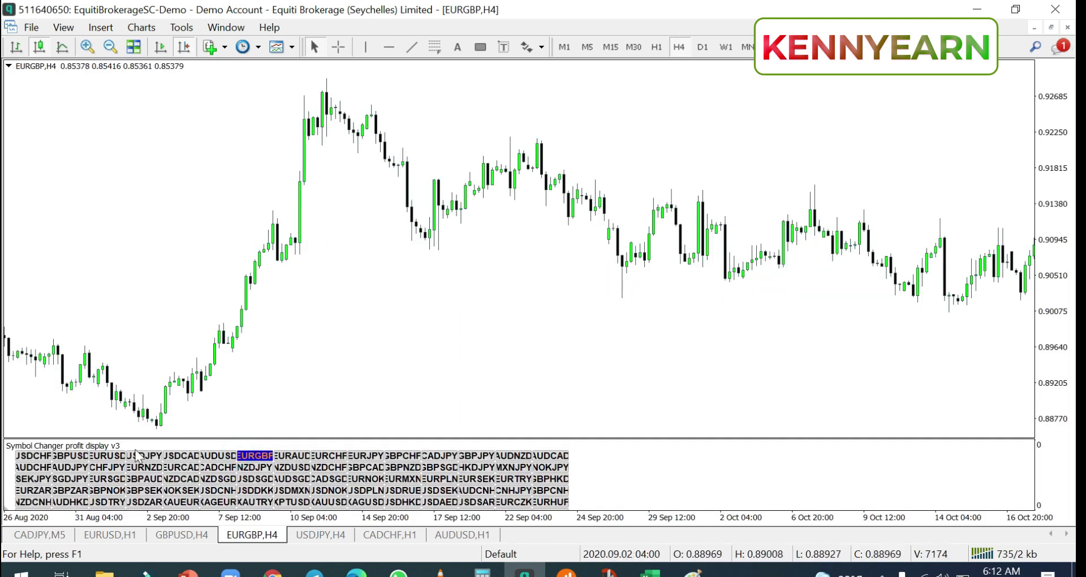
Delete Symbol changer profit display v3 from the EURGBP H4 chart through the Indicators List
right_click(447, 260)
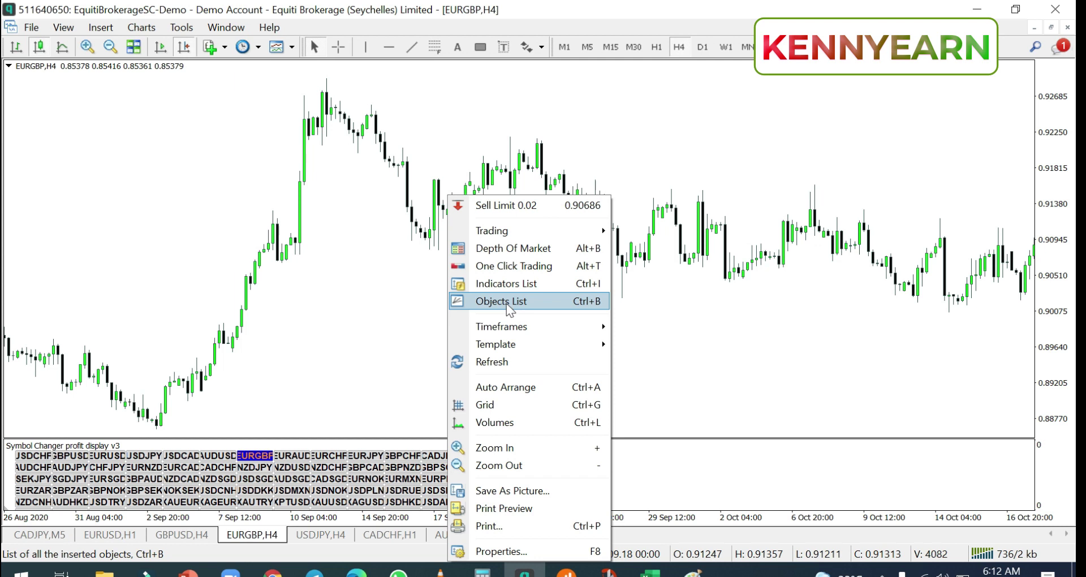
left_click(500, 291)
left_click(150, 91)
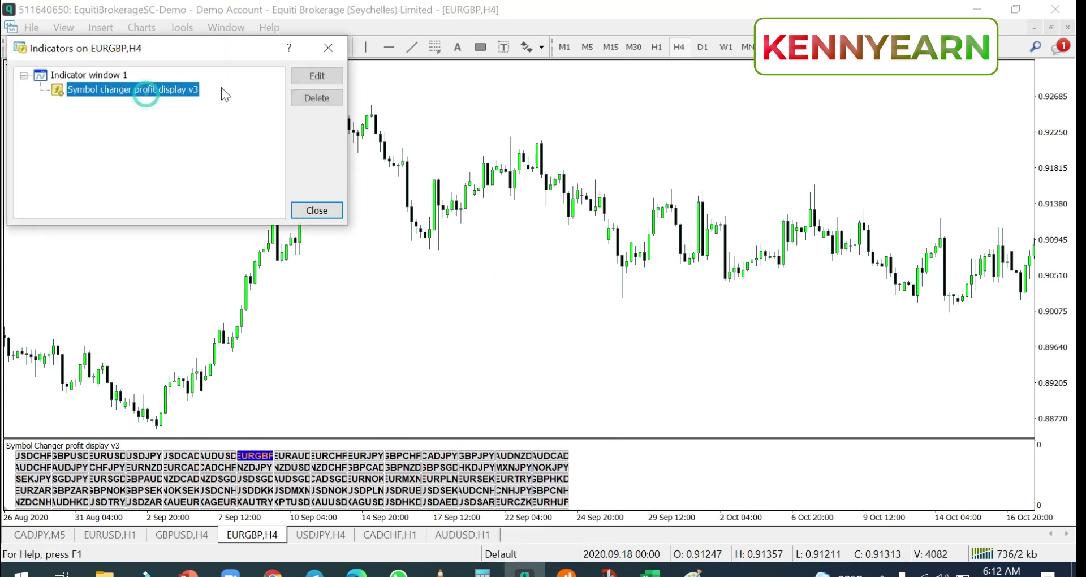
left_click(308, 100)
left_click(317, 211)
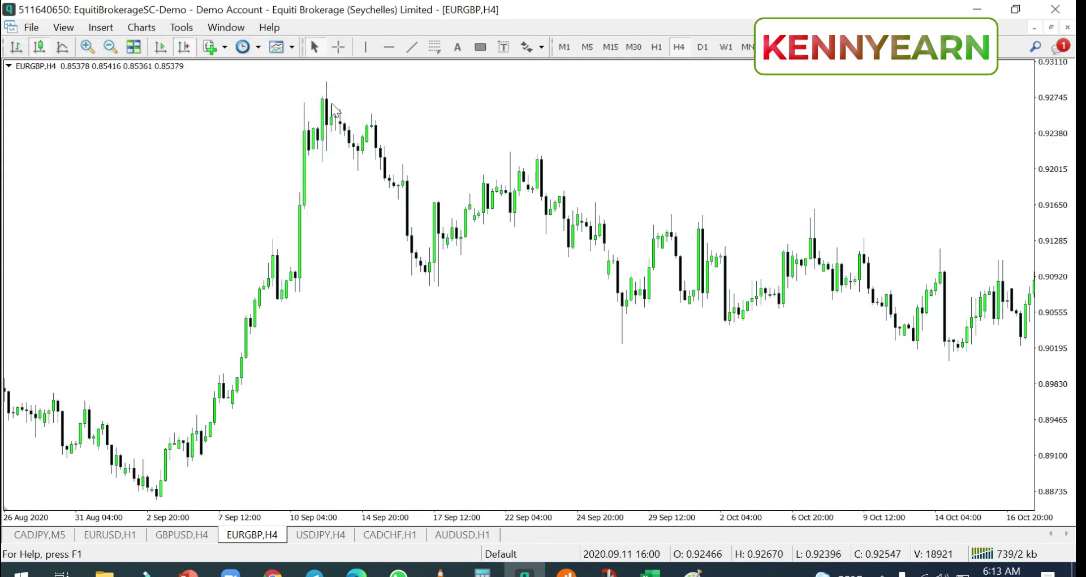